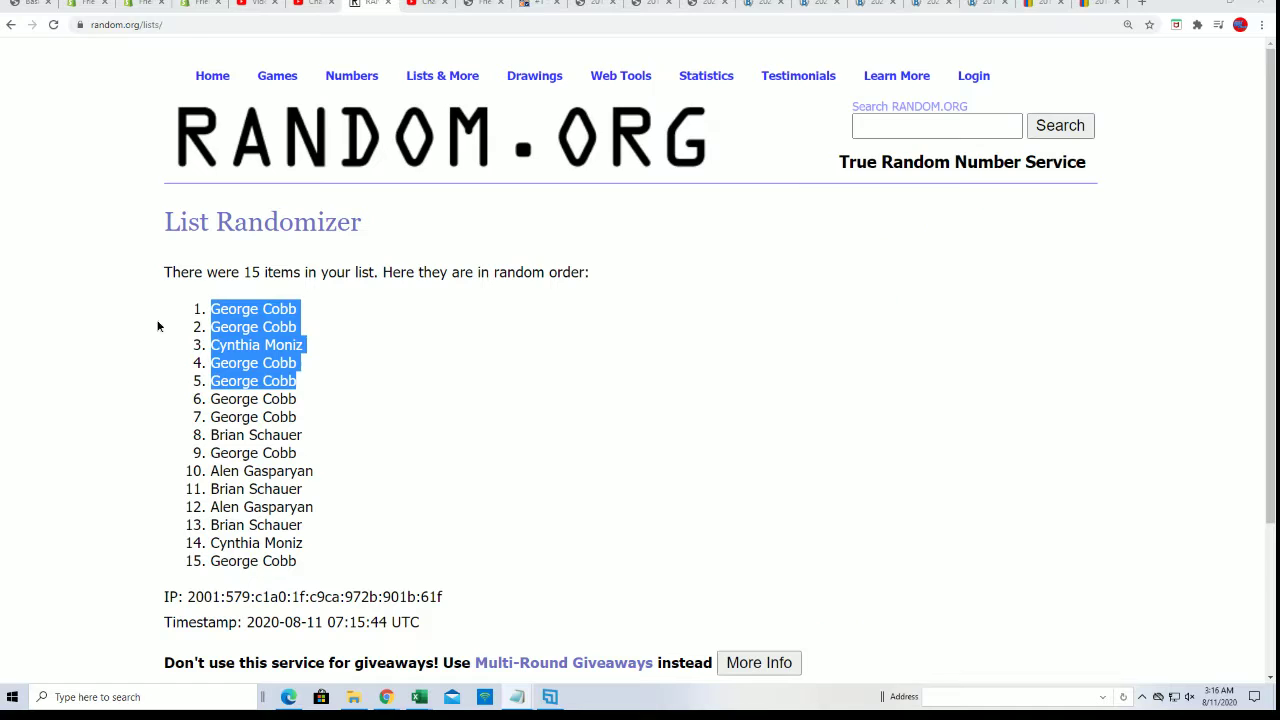
Open a blank List Randomizer form, paste the copied owner names into it and randomize the list.
click(450, 103)
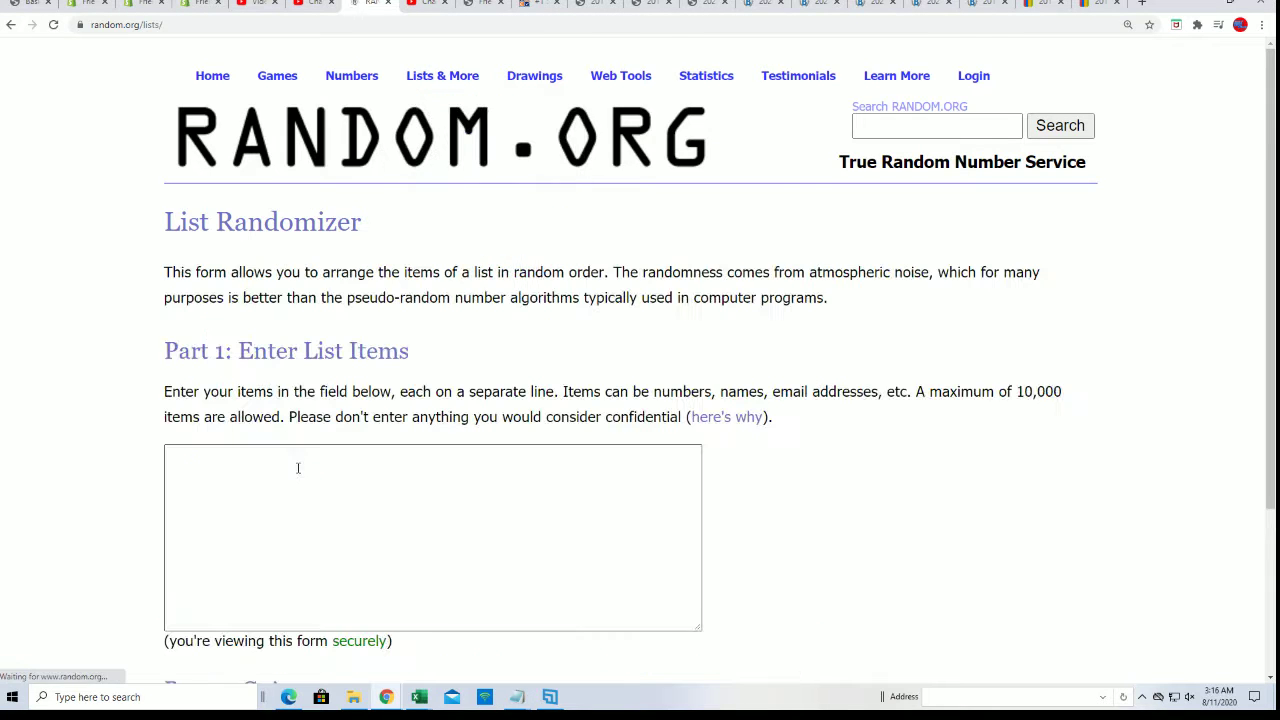
right_click(203, 466)
click(217, 568)
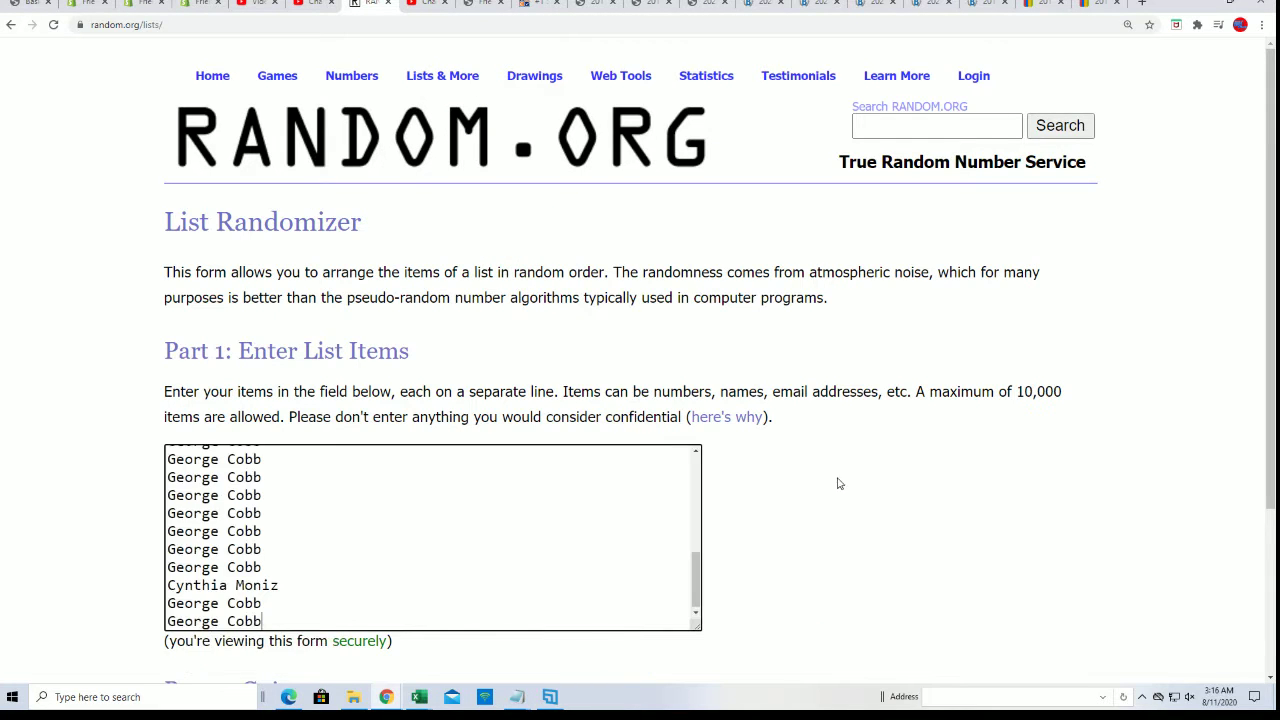
scroll(669, 543, down, 2)
click(208, 541)
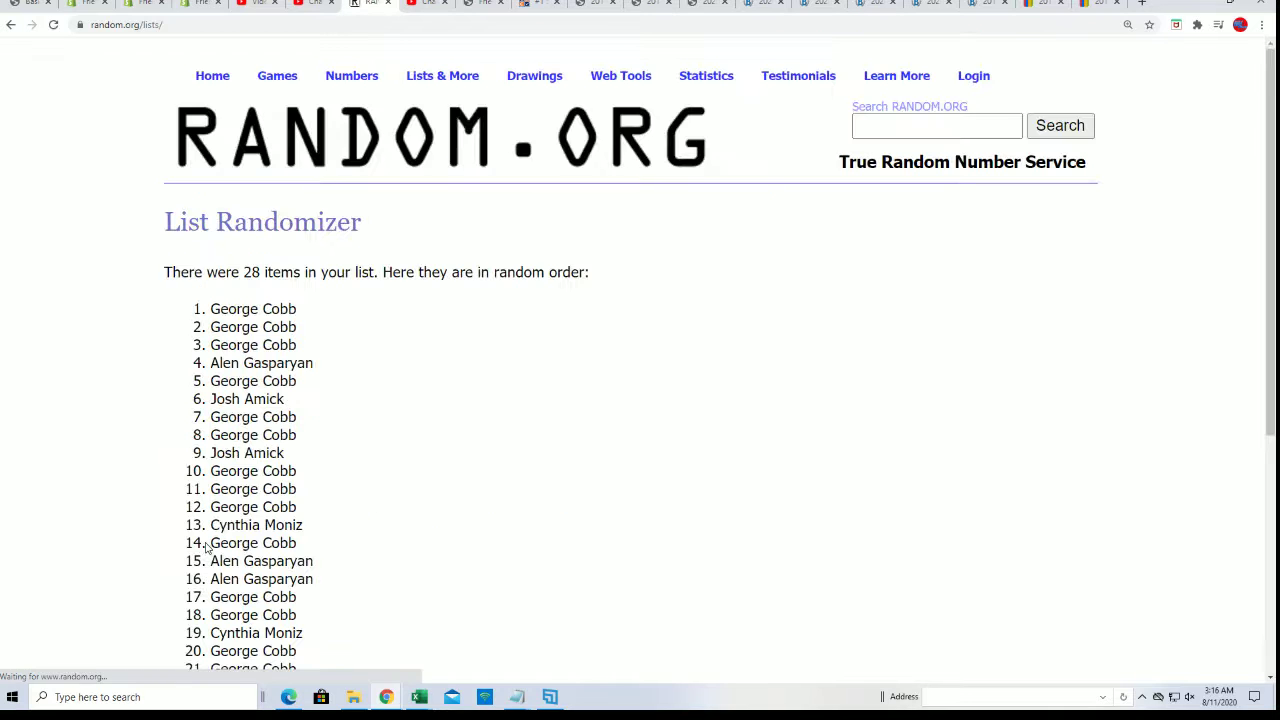
Reshuffle the owner names repeatedly until the list has been randomized seven times.
scroll(208, 545, down, 4)
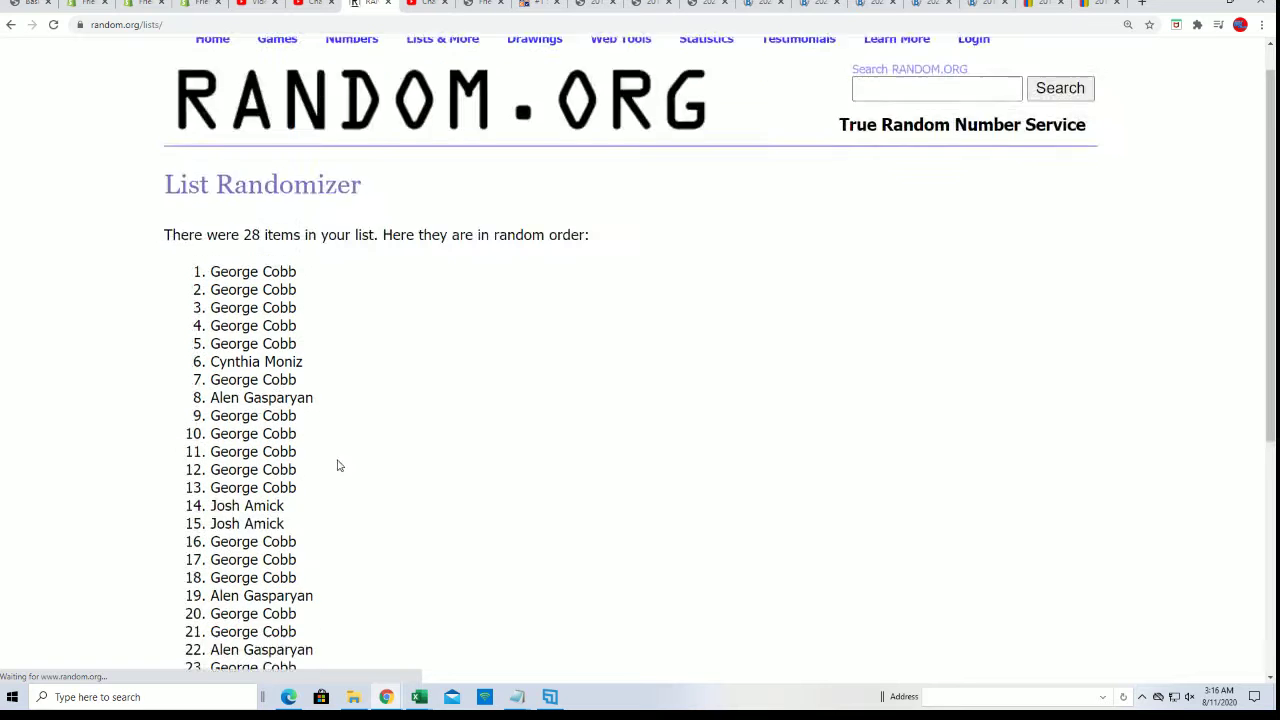
scroll(331, 457, down, 5)
click(180, 541)
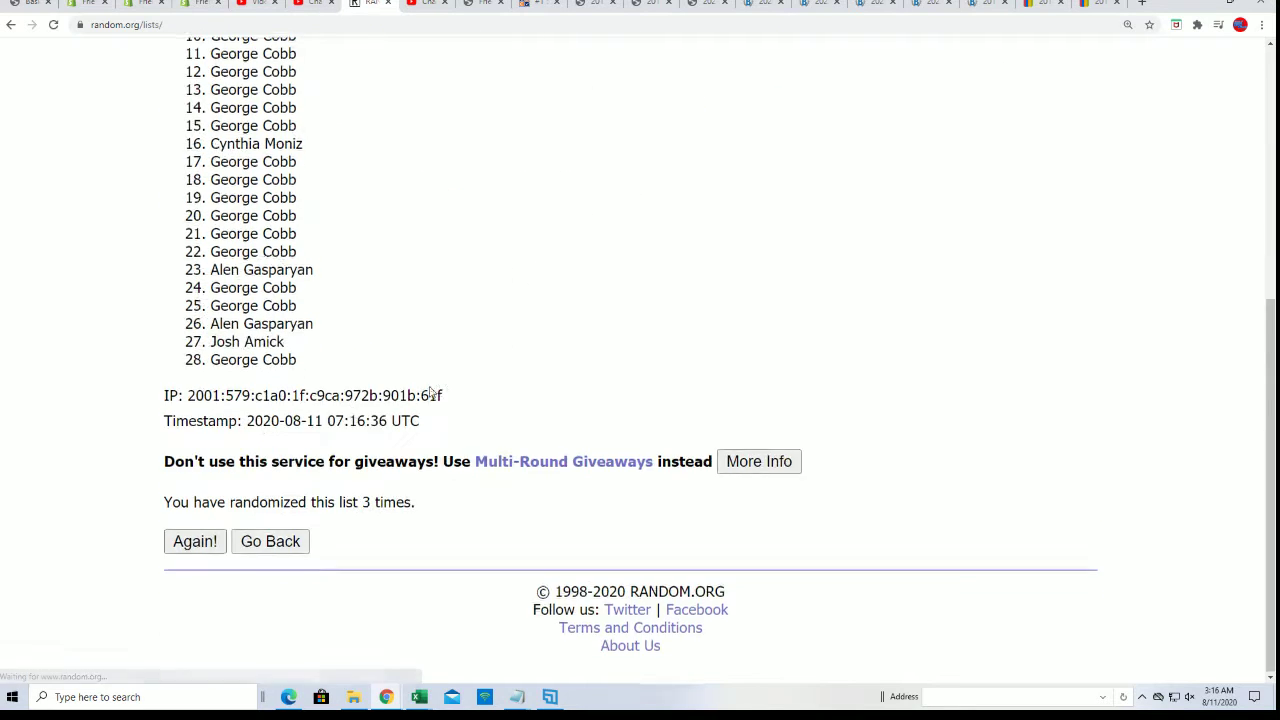
click(223, 529)
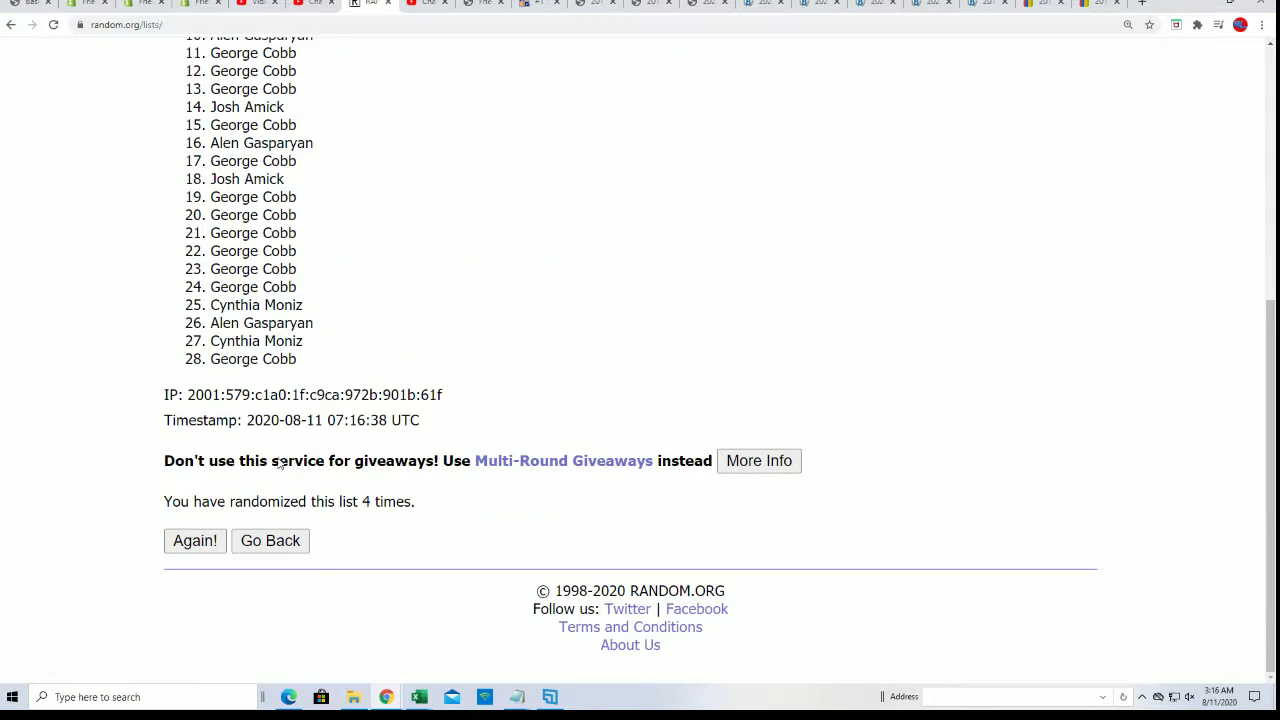
click(193, 546)
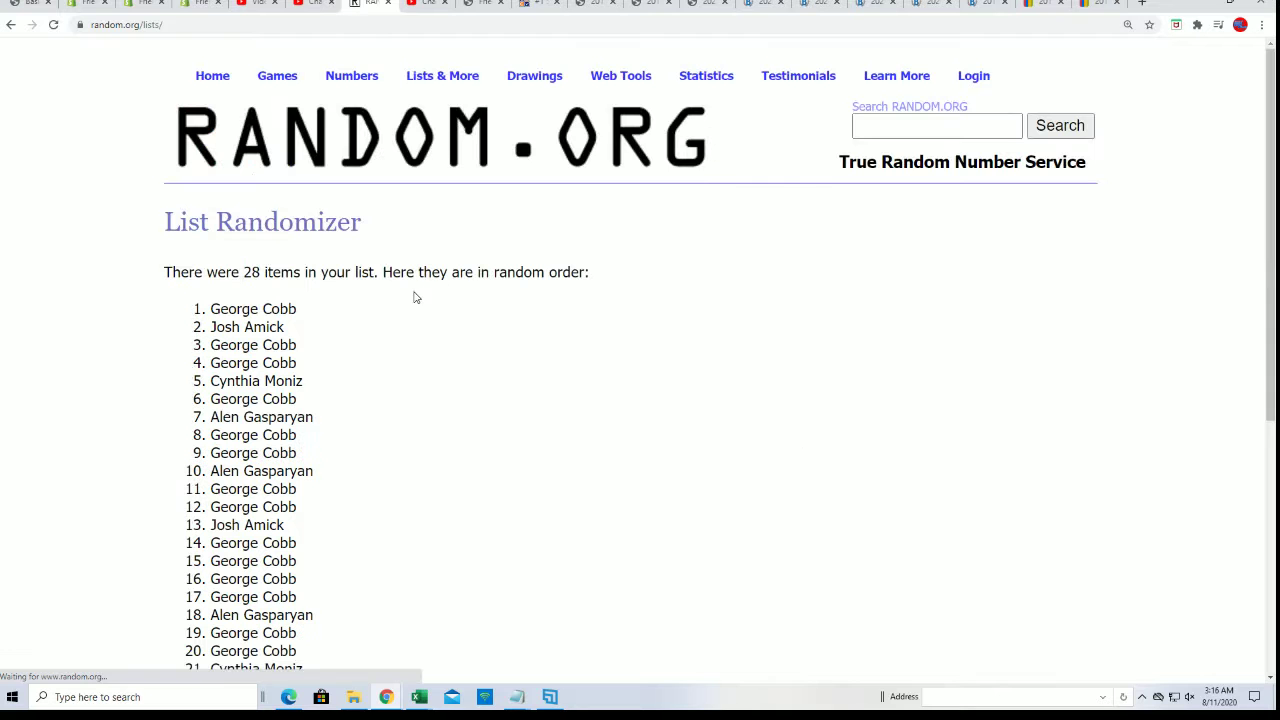
scroll(330, 405, down, 5)
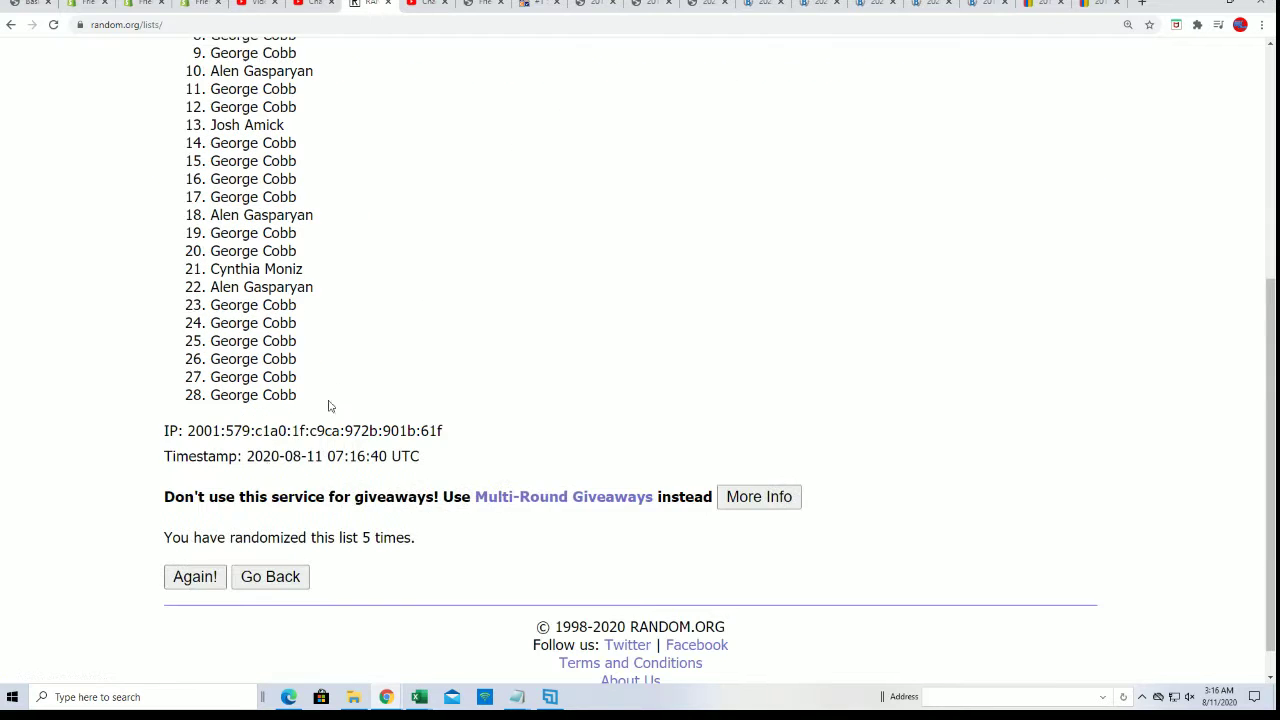
click(195, 576)
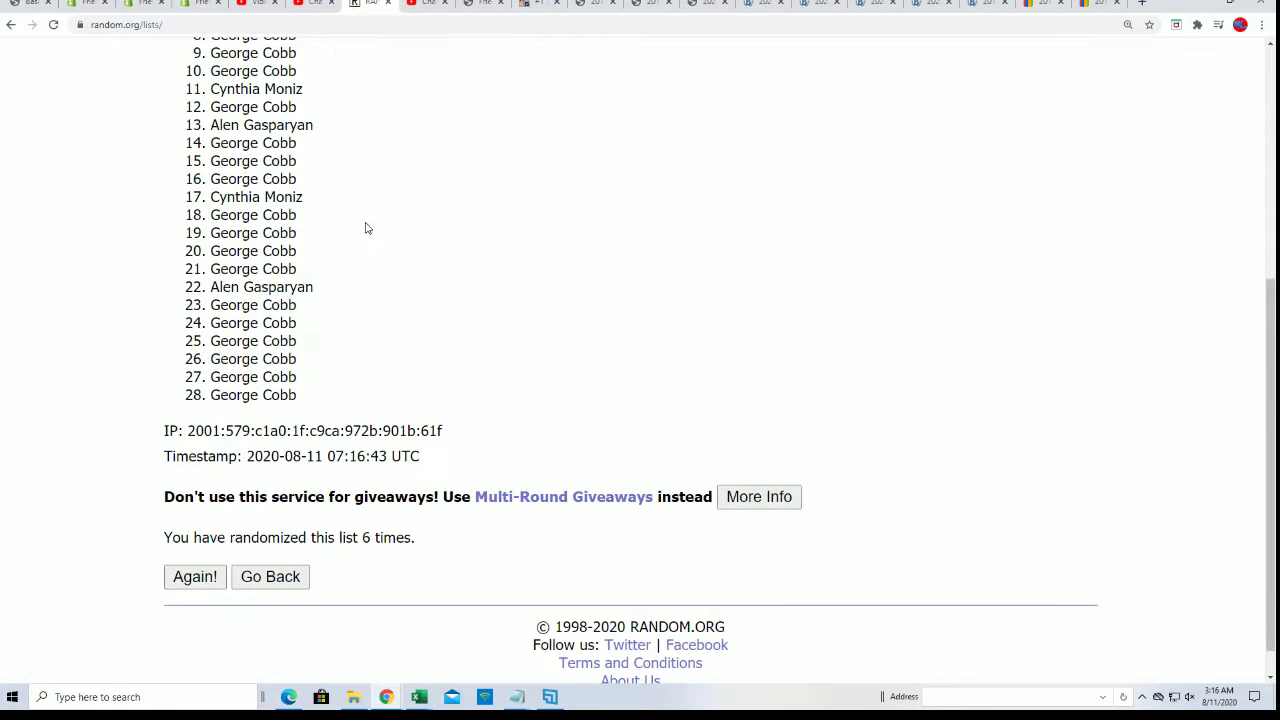
scroll(405, 325, down, 1)
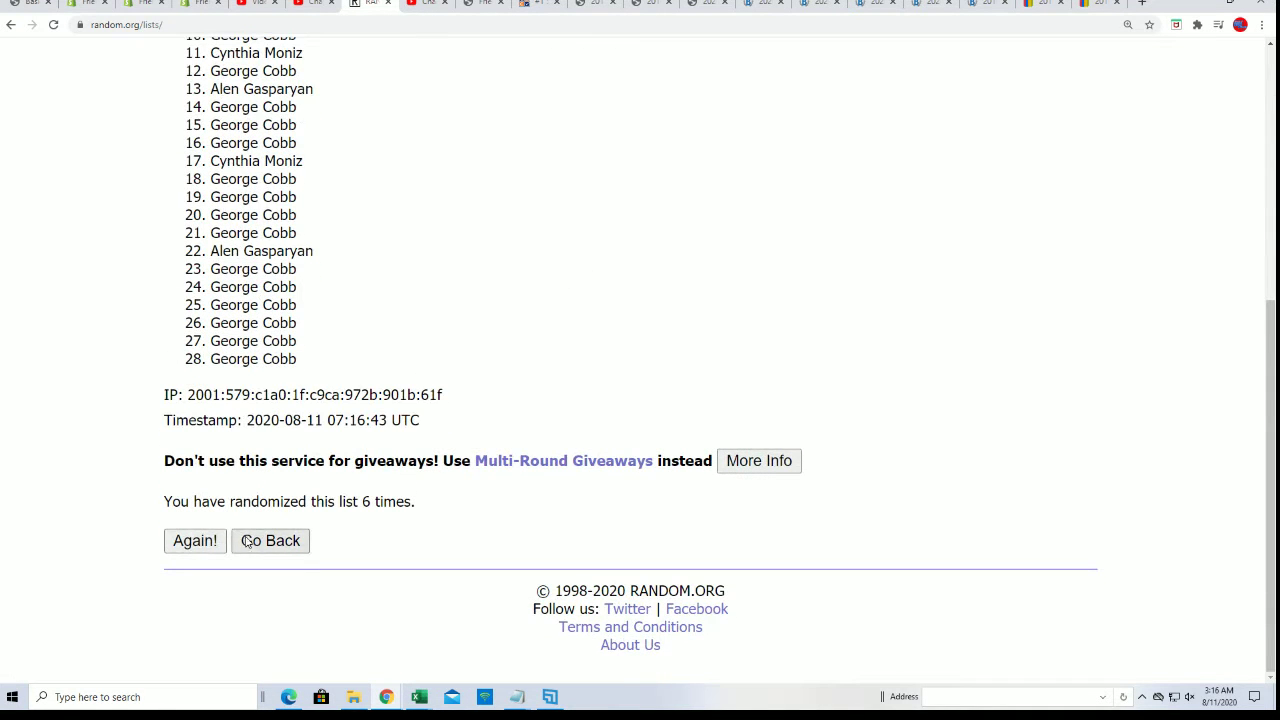
click(194, 540)
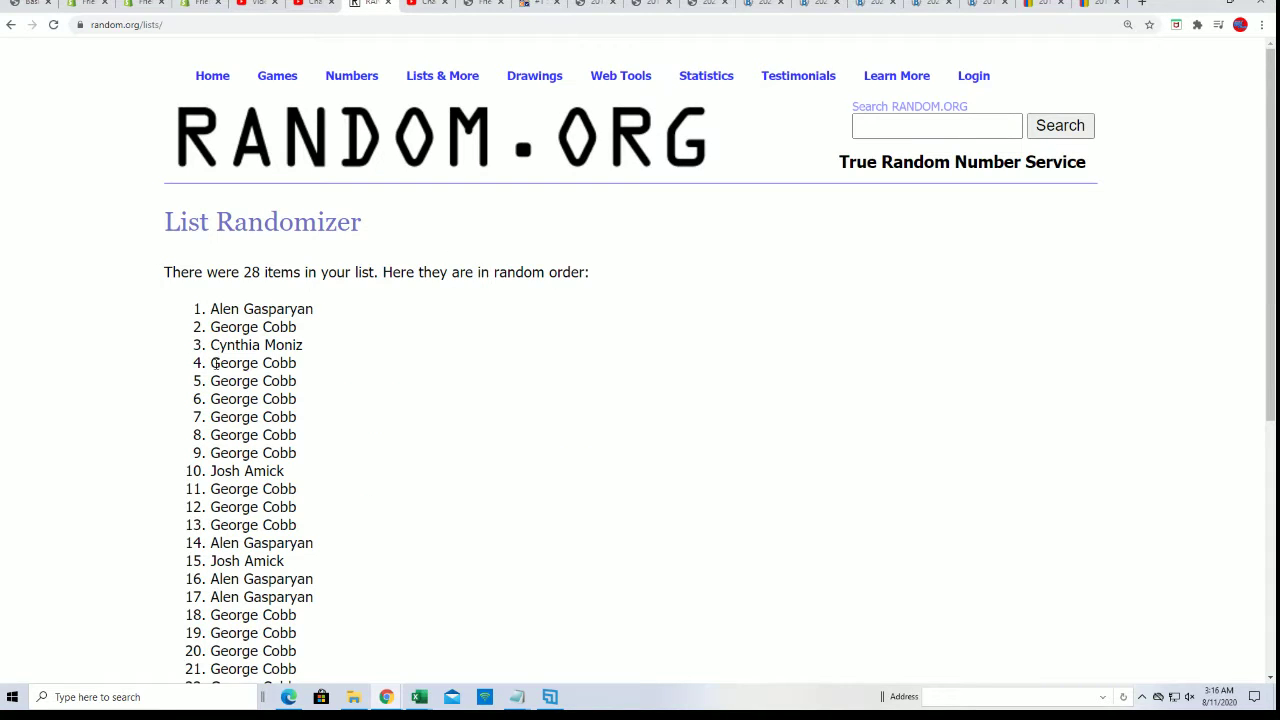
Copy the complete list of randomized owner names from the results page.
drag(204, 307, 368, 604)
right_click(254, 316)
click(279, 325)
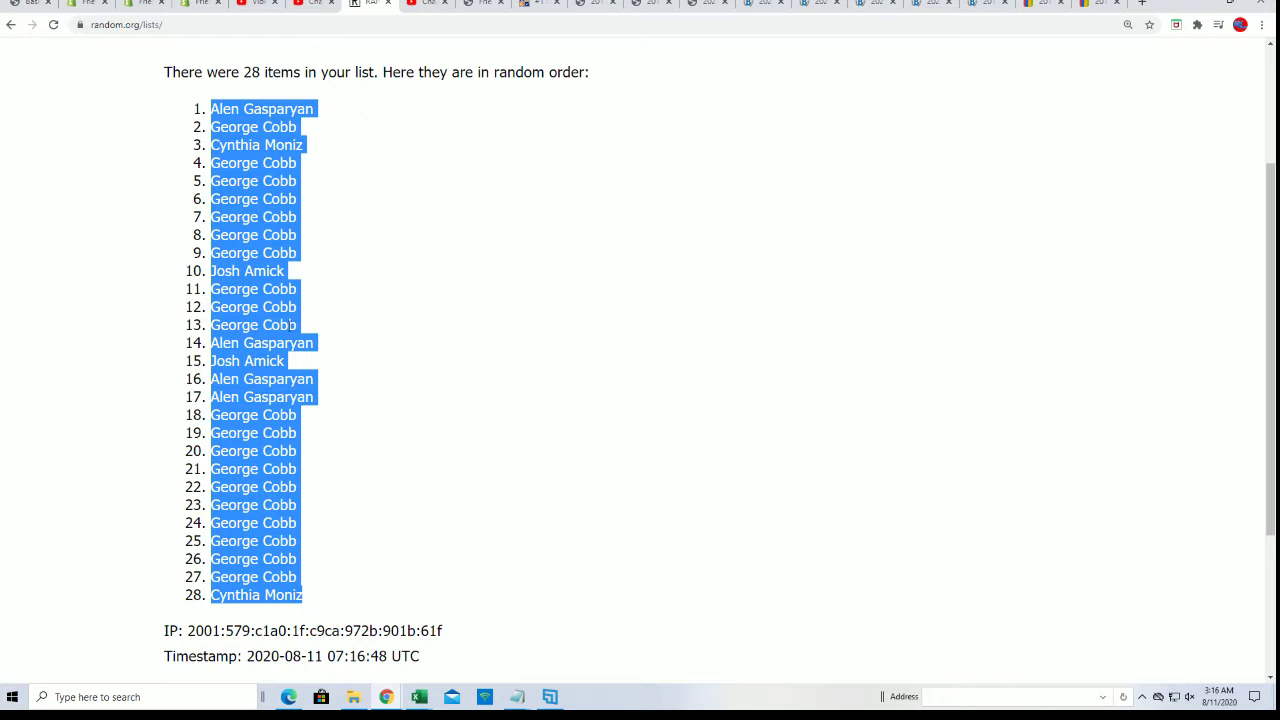
scroll(490, 361, down, 2)
scroll(503, 394, up, 3)
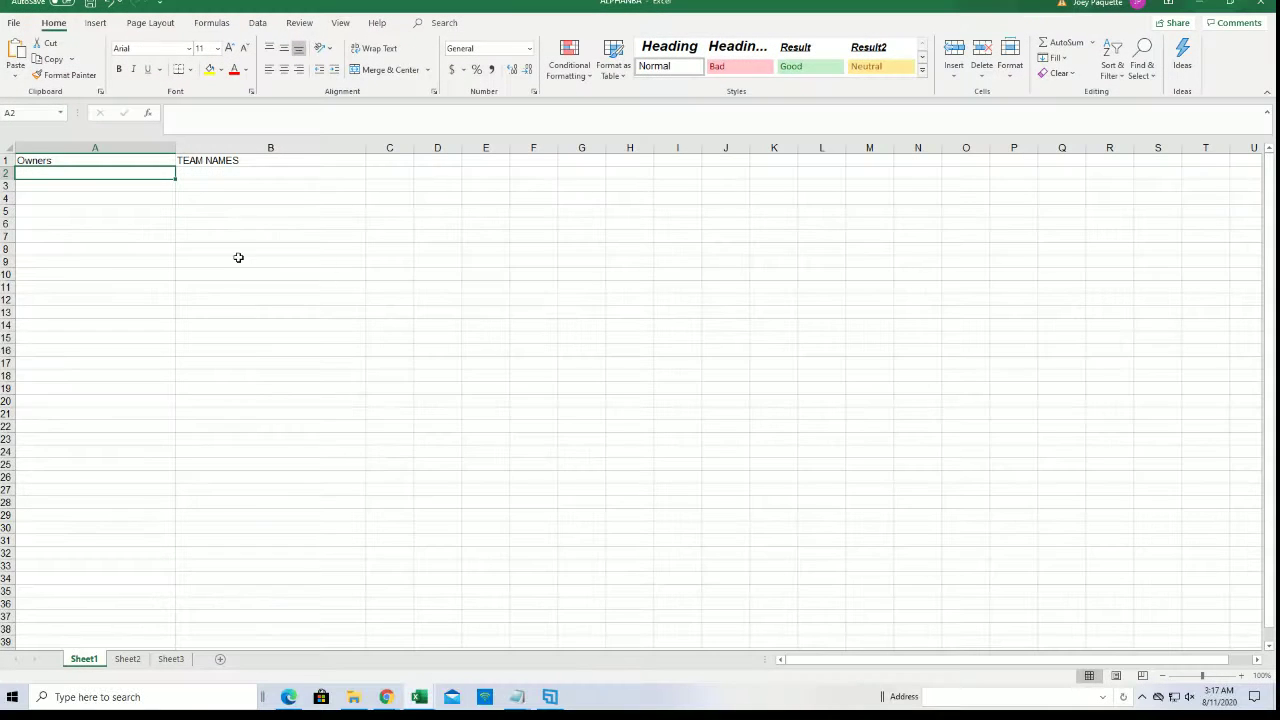
Switch to the Excel workbook and paste the owner names as unformatted text starting in cell A2.
right_click(39, 174)
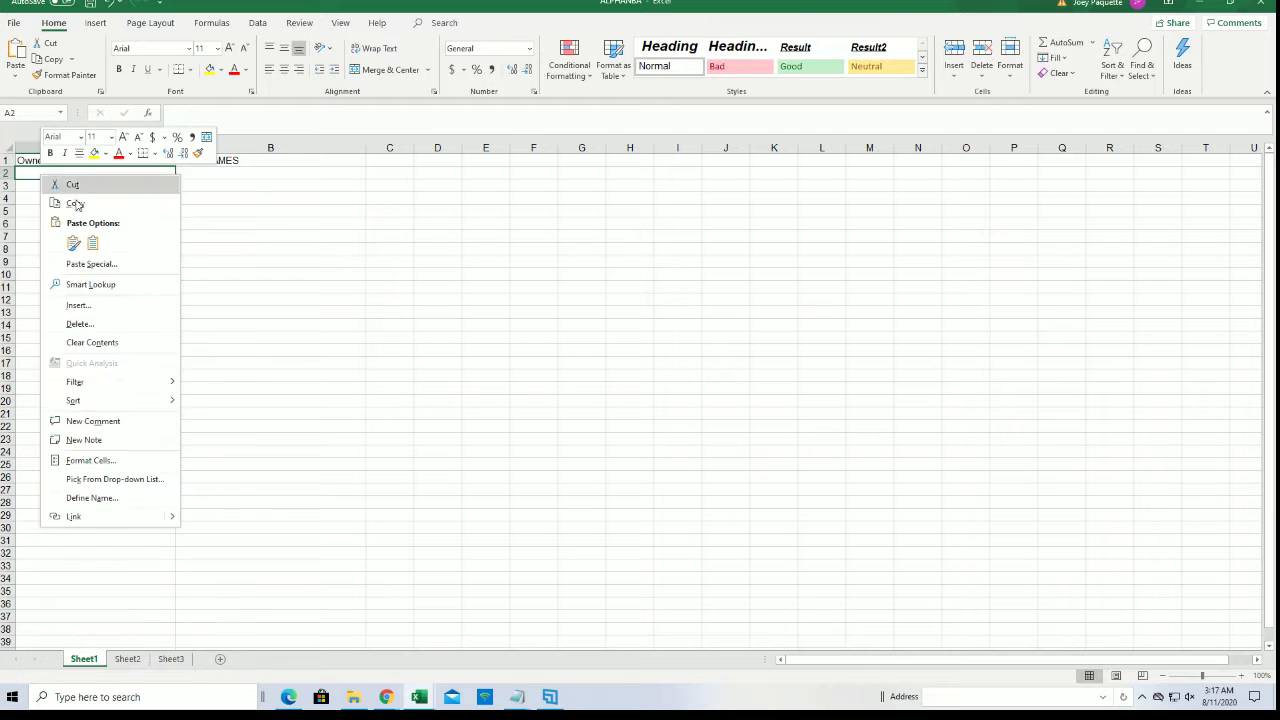
click(73, 265)
click(60, 196)
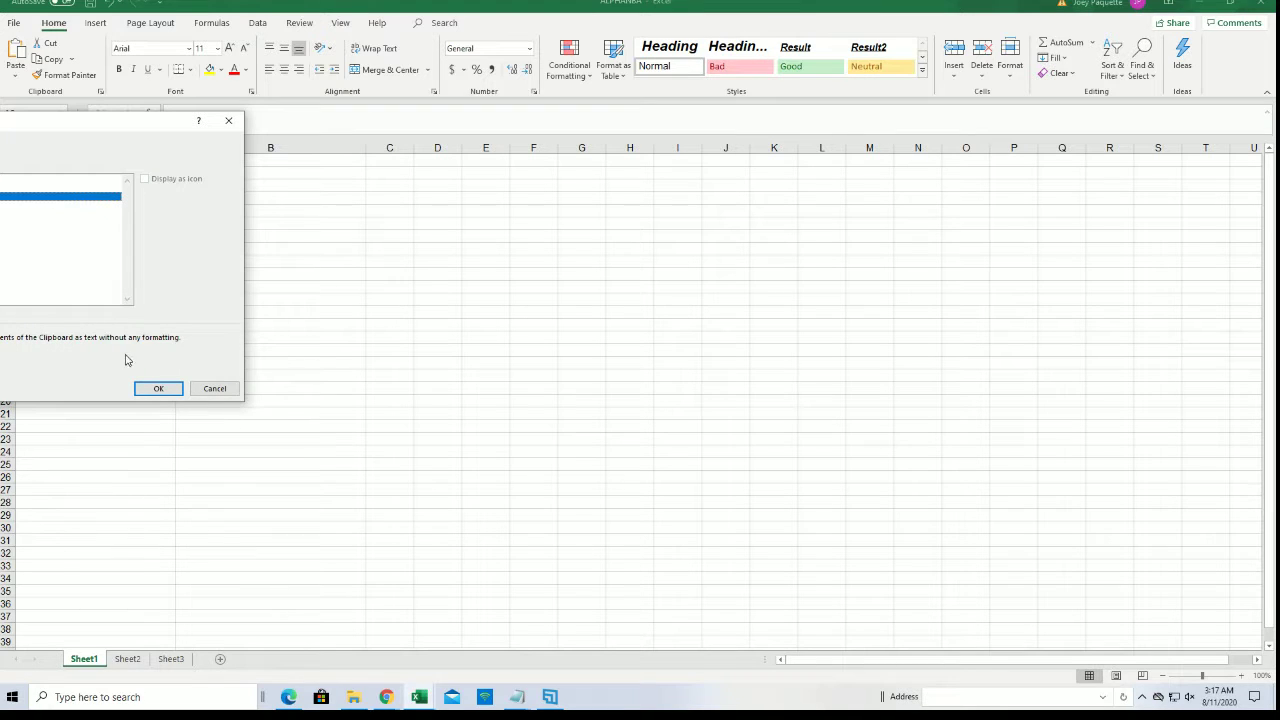
click(158, 388)
Copy the last two owner names in A28:A29 and paste them into A30:A31 with Paste Special.
drag(57, 505, 62, 516)
right_click(64, 516)
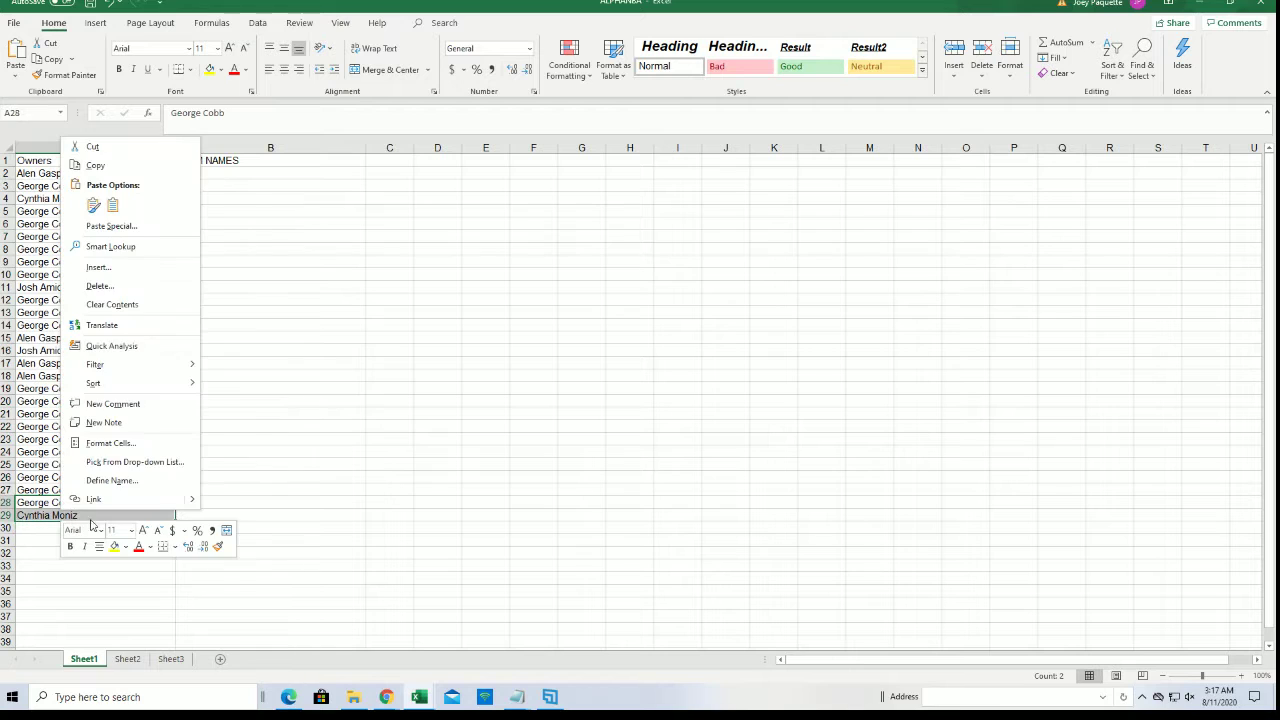
click(92, 166)
click(33, 531)
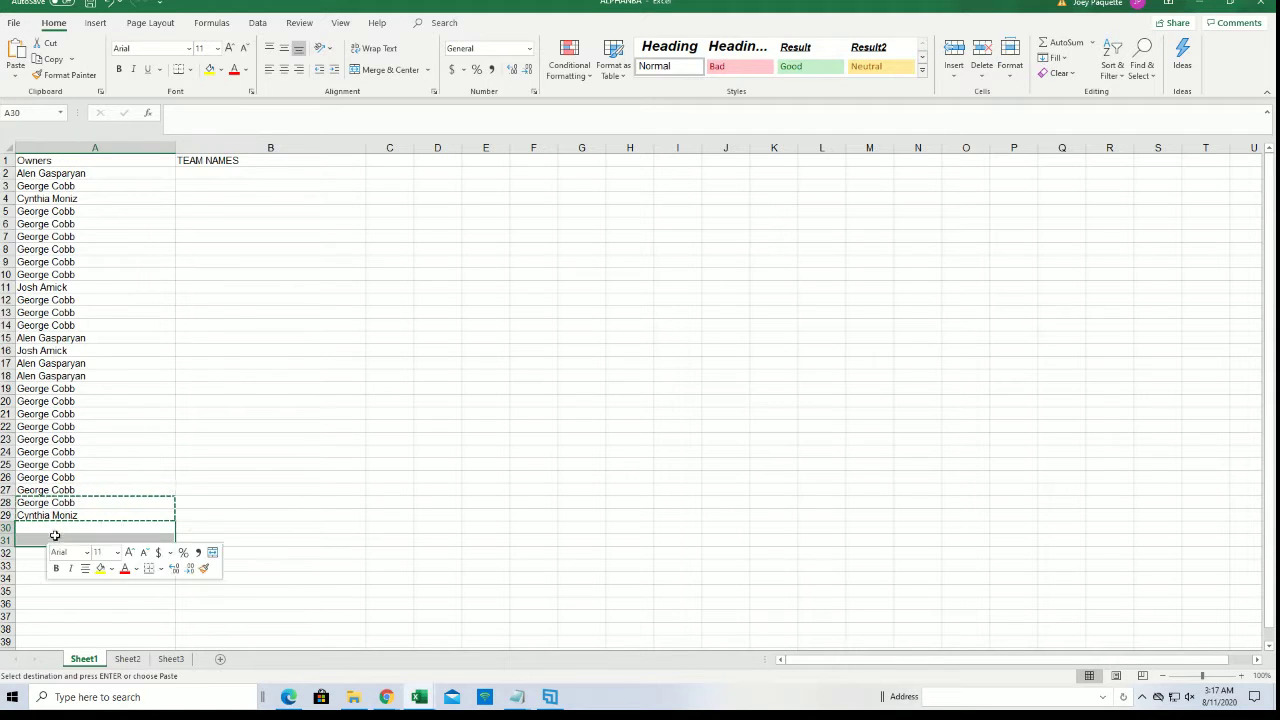
right_click(48, 531)
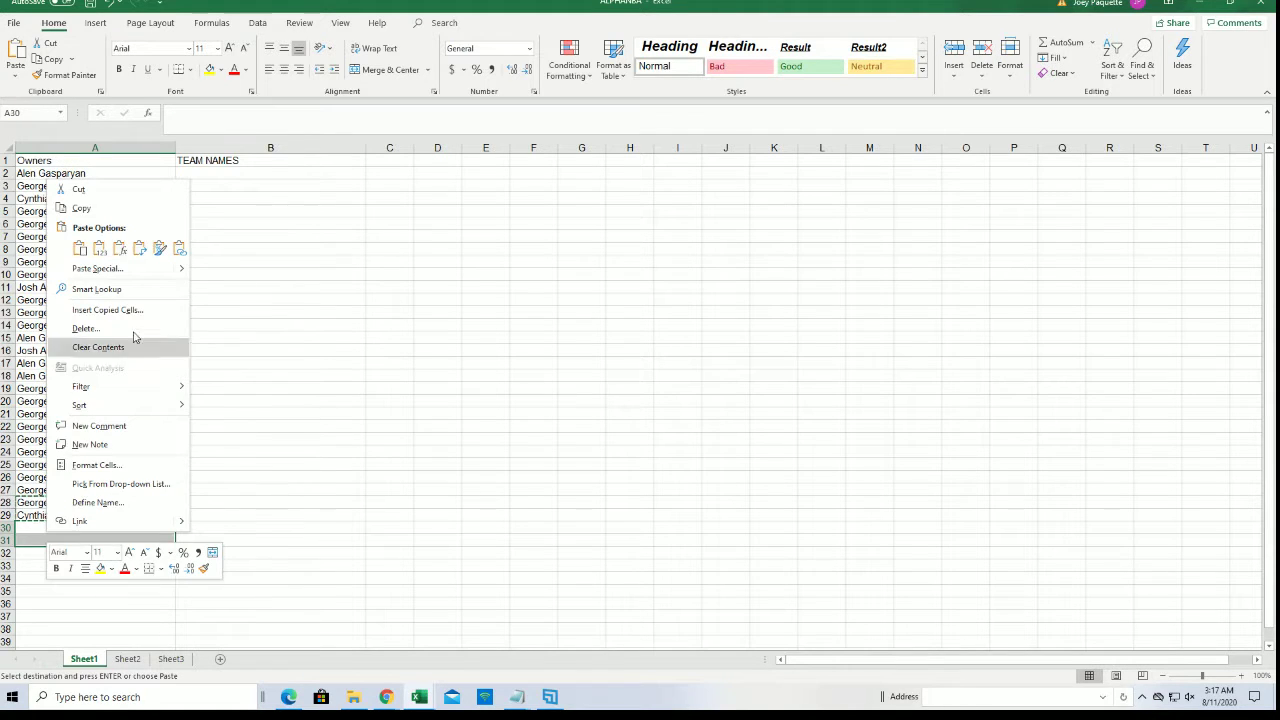
click(88, 268)
click(125, 355)
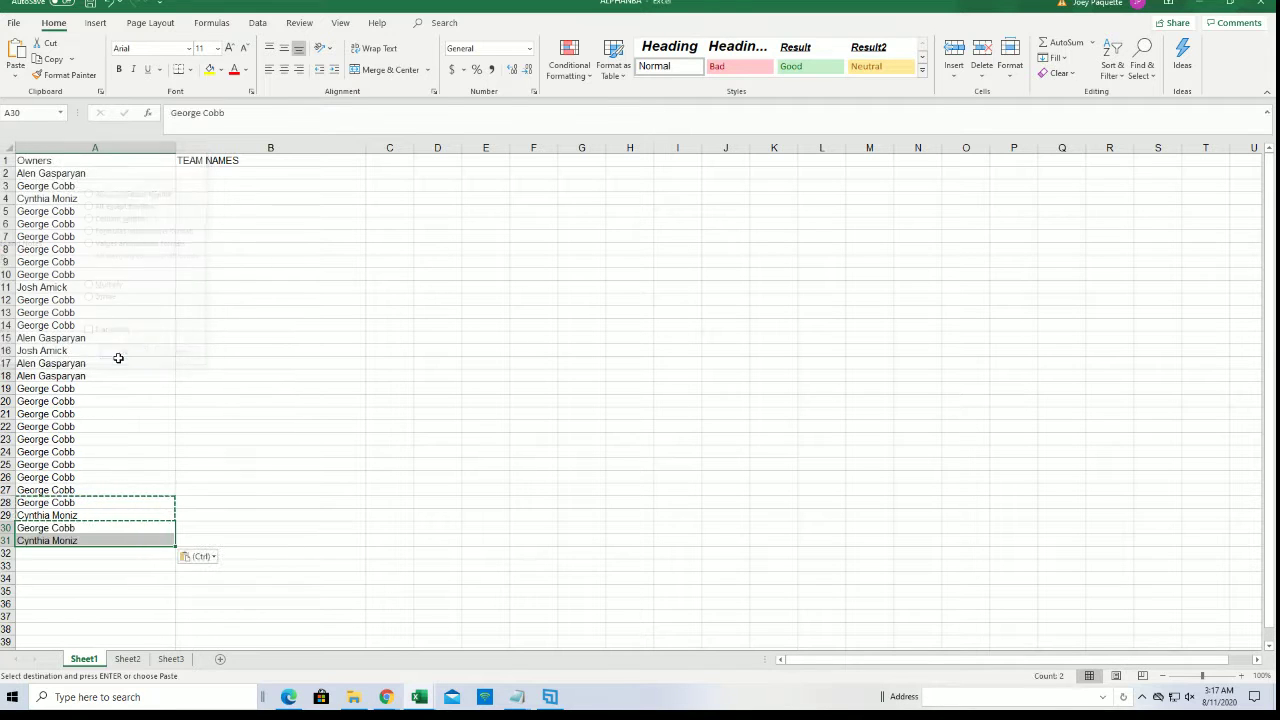
click(114, 322)
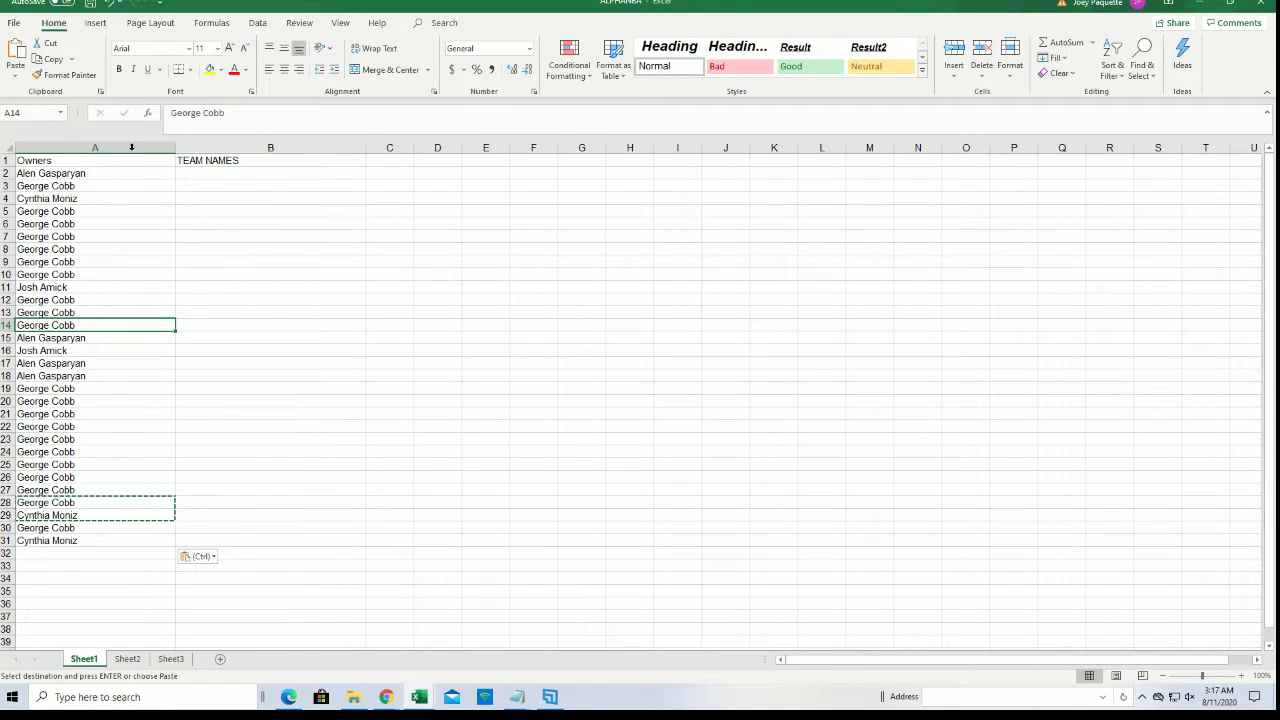
Narrow column A to fit the owner names and set the sheet zoom to 120%.
click(123, 149)
drag(175, 148, 98, 178)
click(1241, 676)
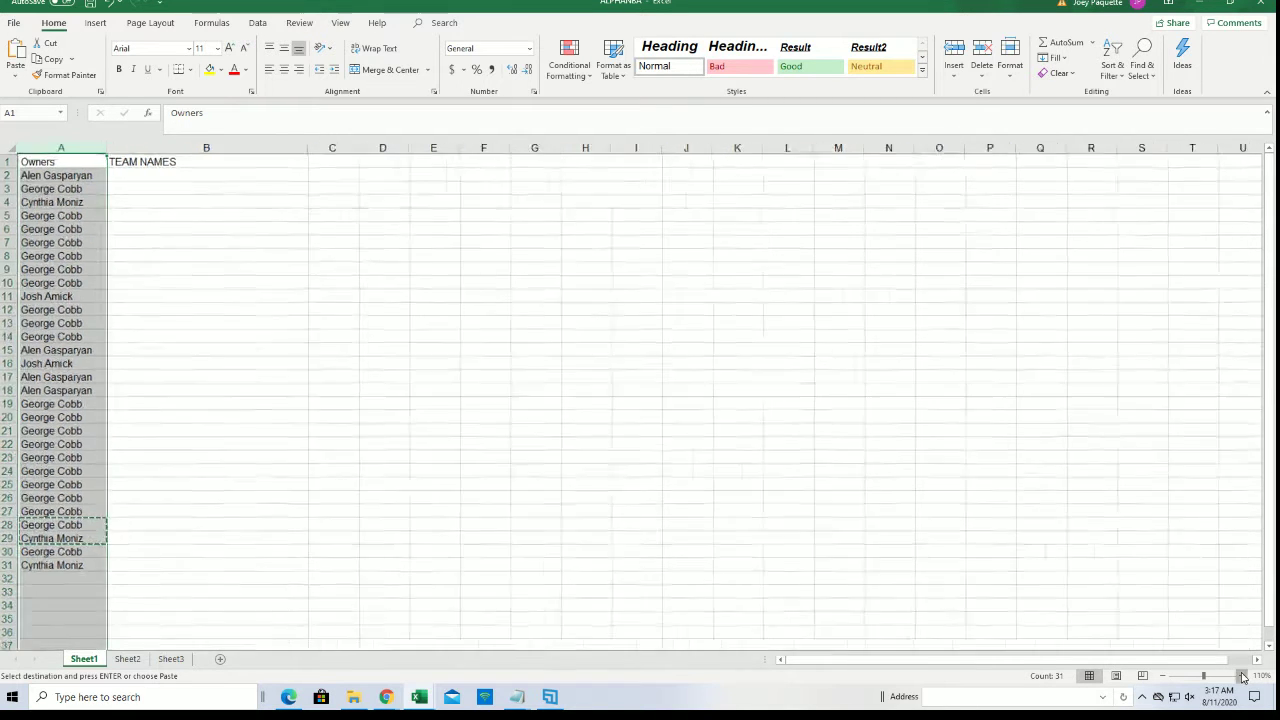
click(1241, 676)
click(160, 179)
Switch back to the browser and open a blank List Randomizer form.
click(1198, 3)
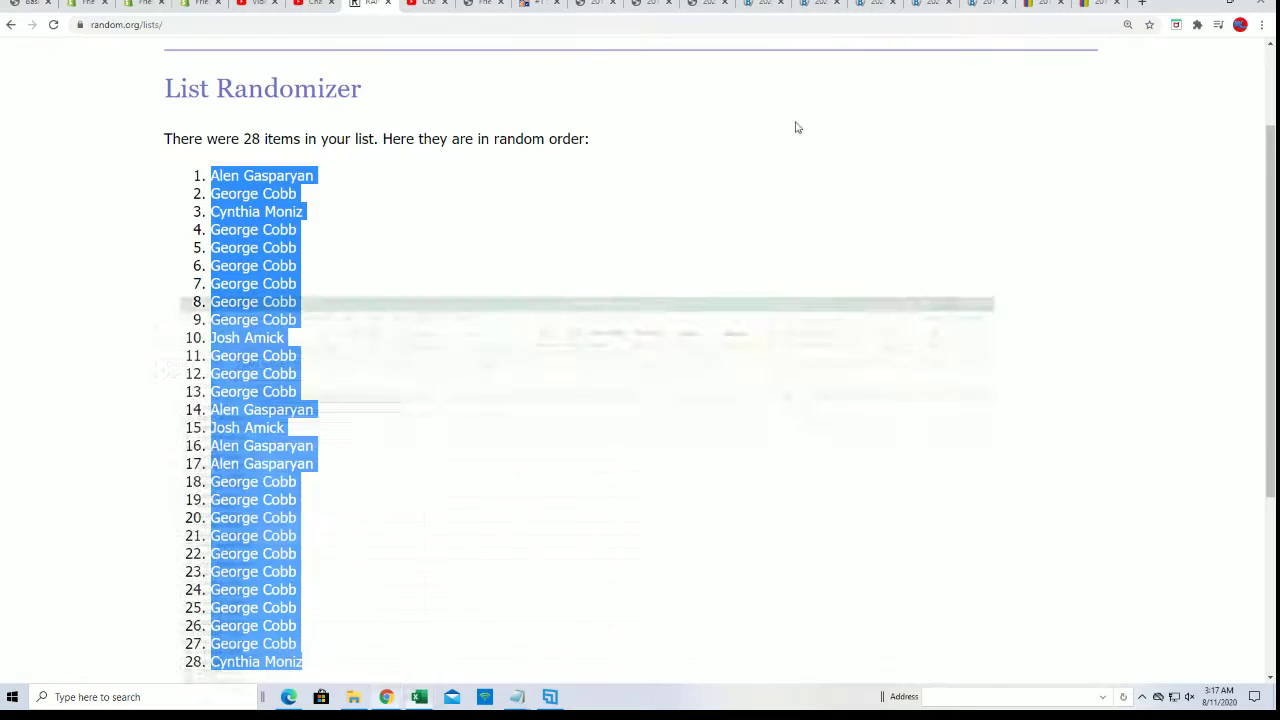
scroll(434, 200, up, 2)
click(452, 103)
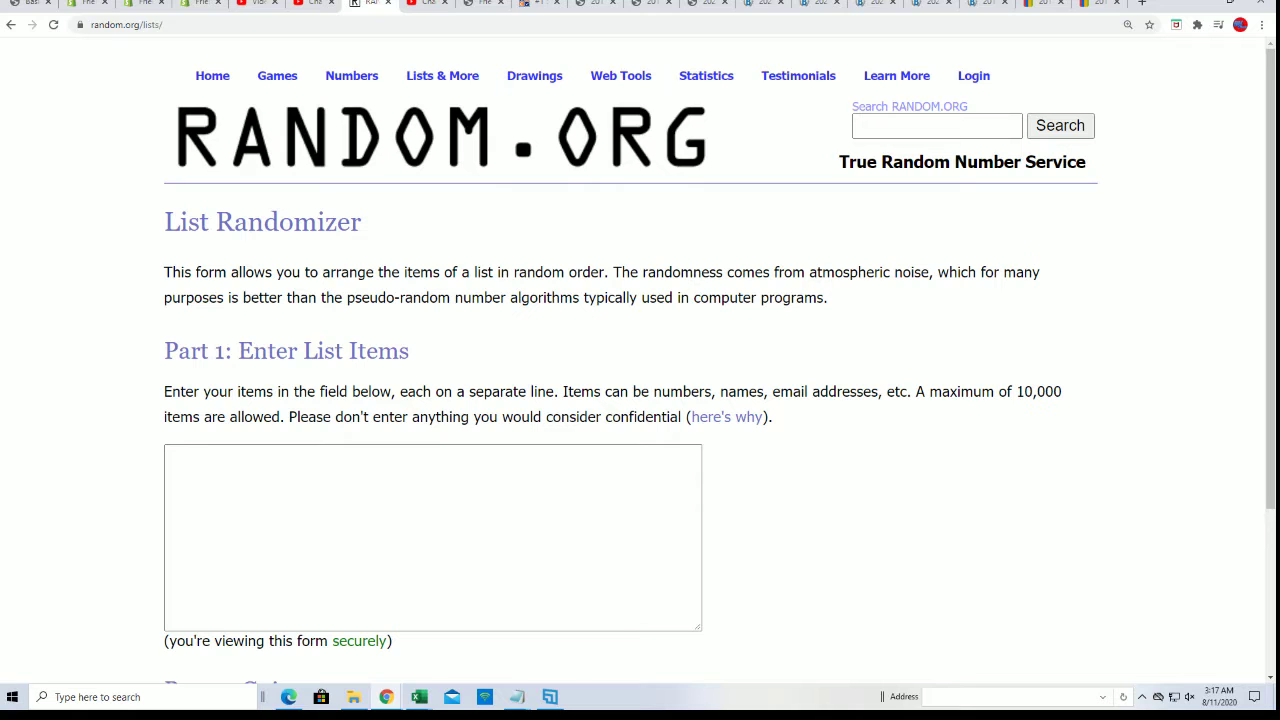
Switch to the Notepad file and copy the team list from Atlanta Hawks to Washington Wizards.
key(alt+Tab)
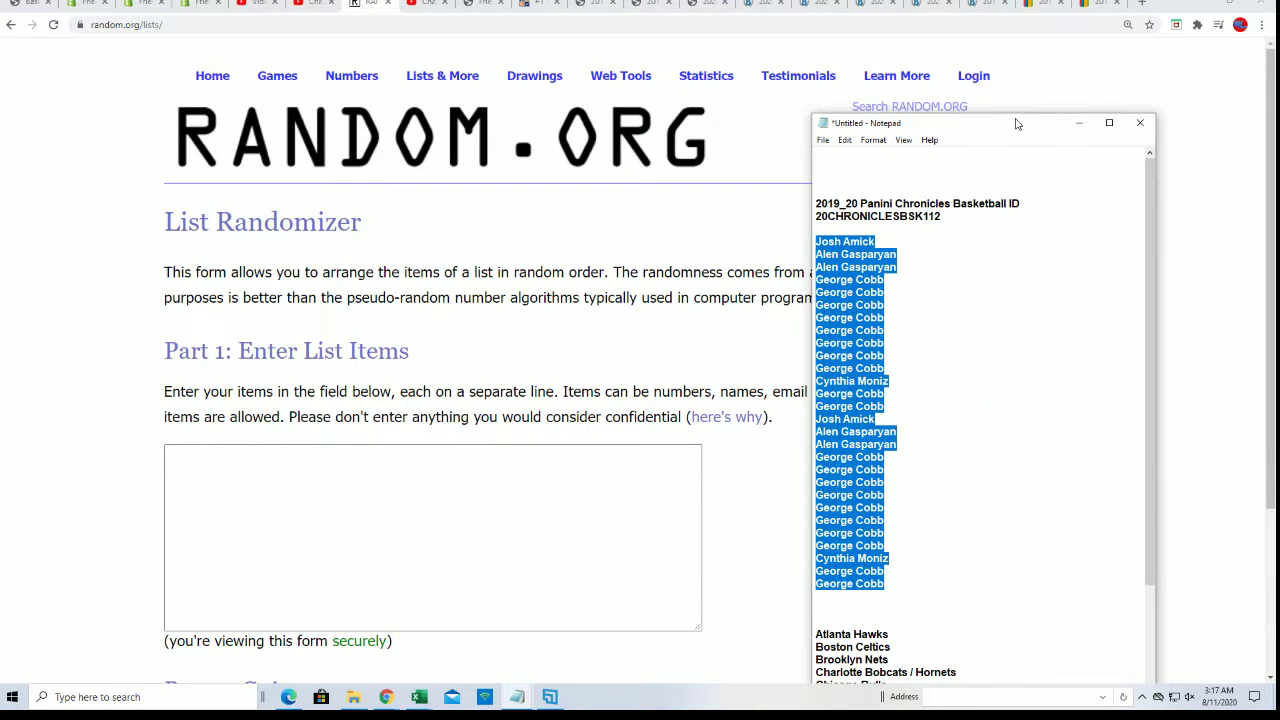
drag(1016, 123, 1014, 1)
scroll(982, 636, down, 6)
drag(926, 672, 817, 291)
right_click(830, 302)
click(882, 349)
Randomize the pasted team list without its trailing blank line, and return to a blank List Randomizer form.
click(207, 460)
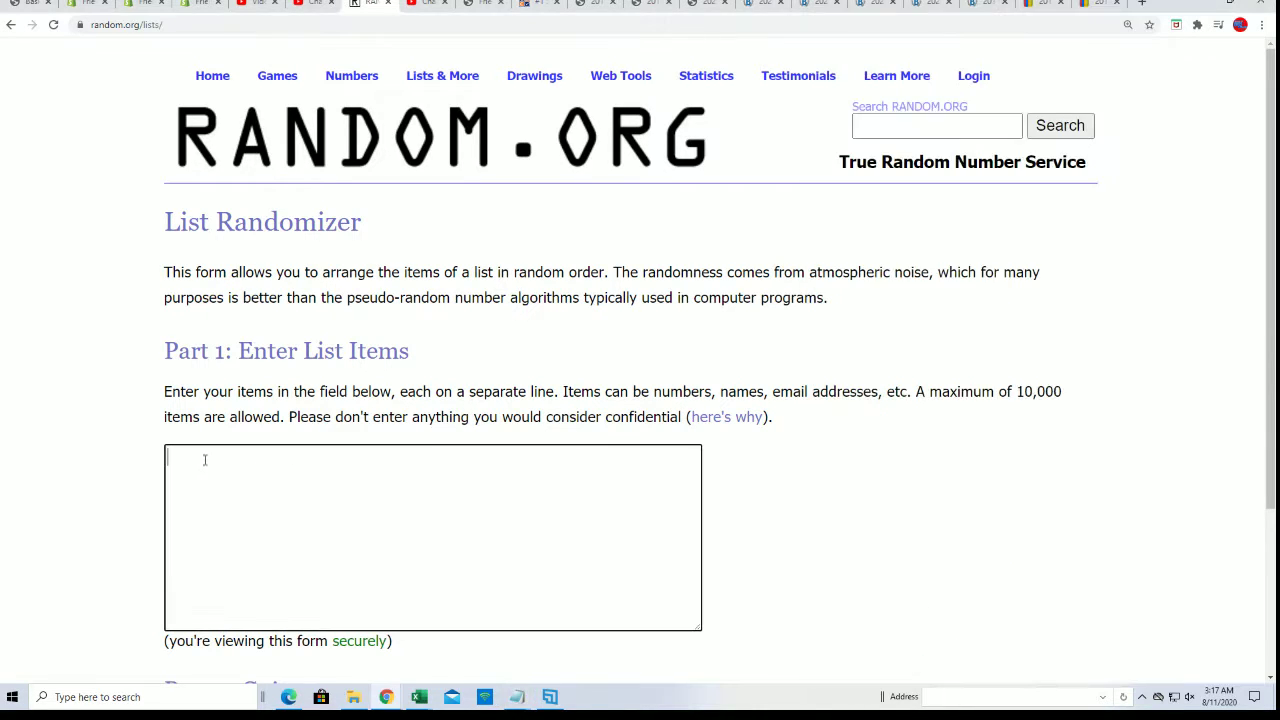
right_click(207, 460)
click(252, 555)
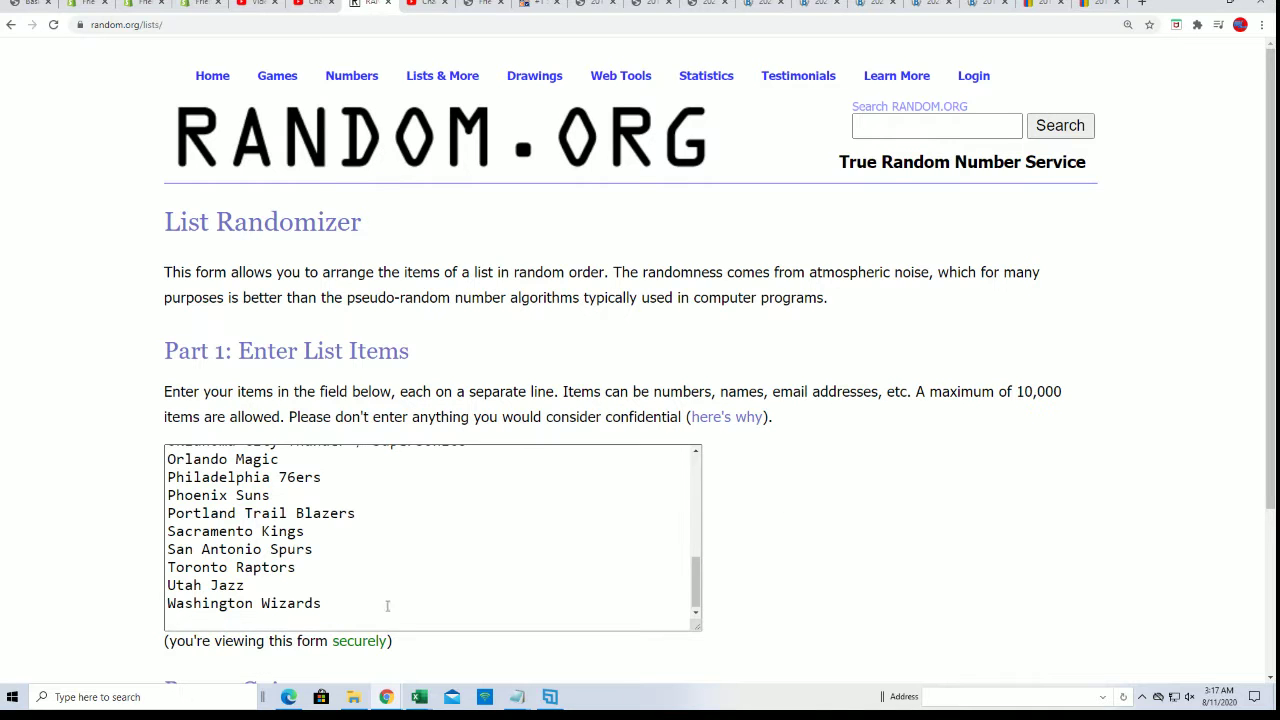
click(251, 621)
key(BackSpace)
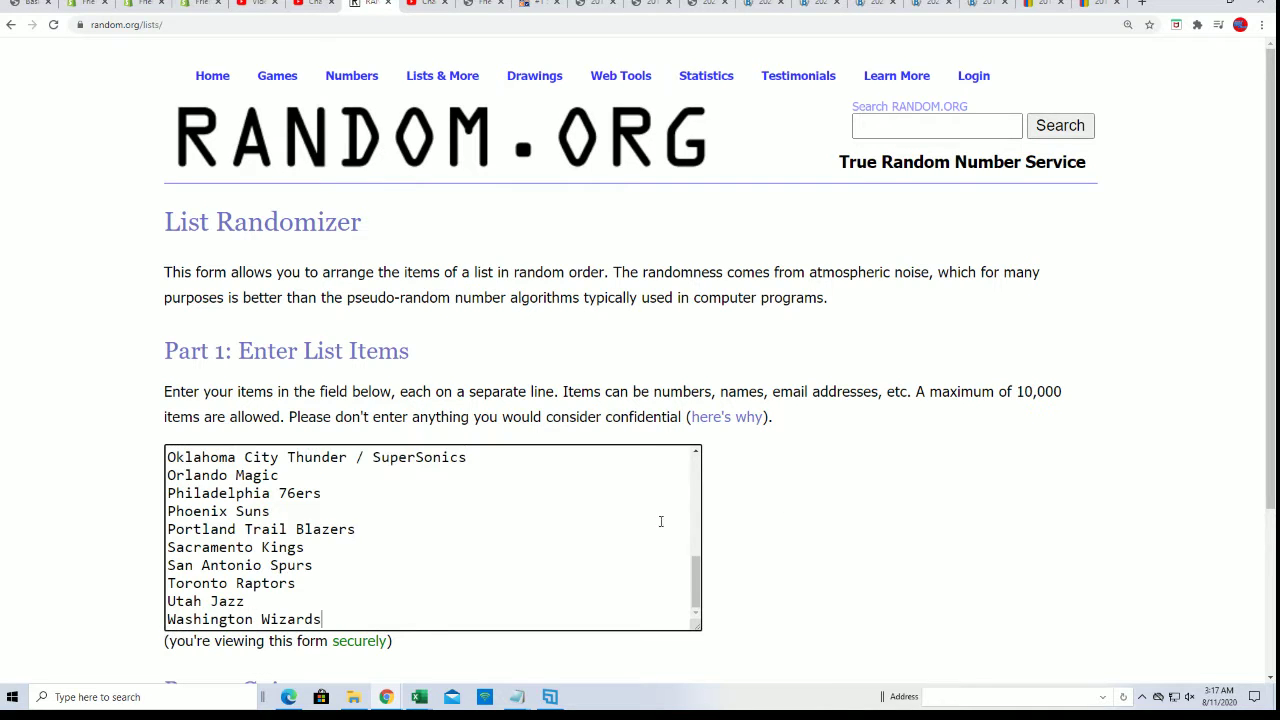
scroll(771, 534, down, 3)
click(212, 543)
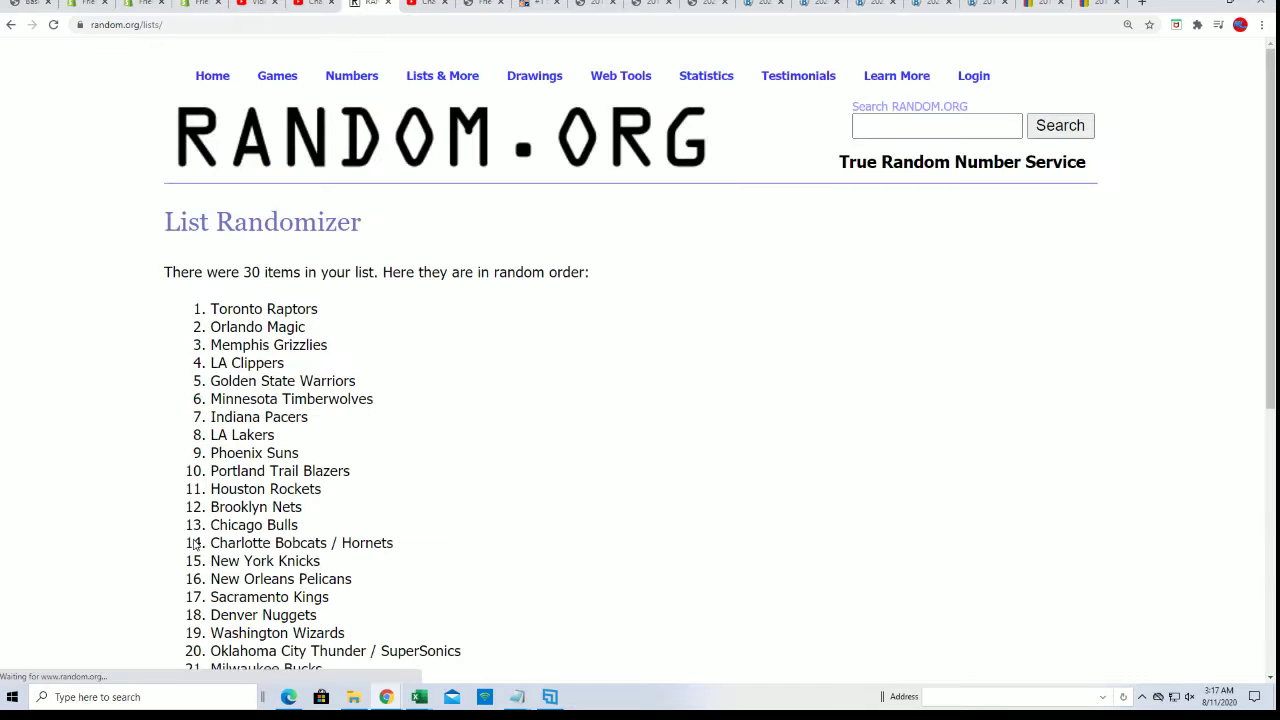
mouse_move(442, 80)
click(455, 104)
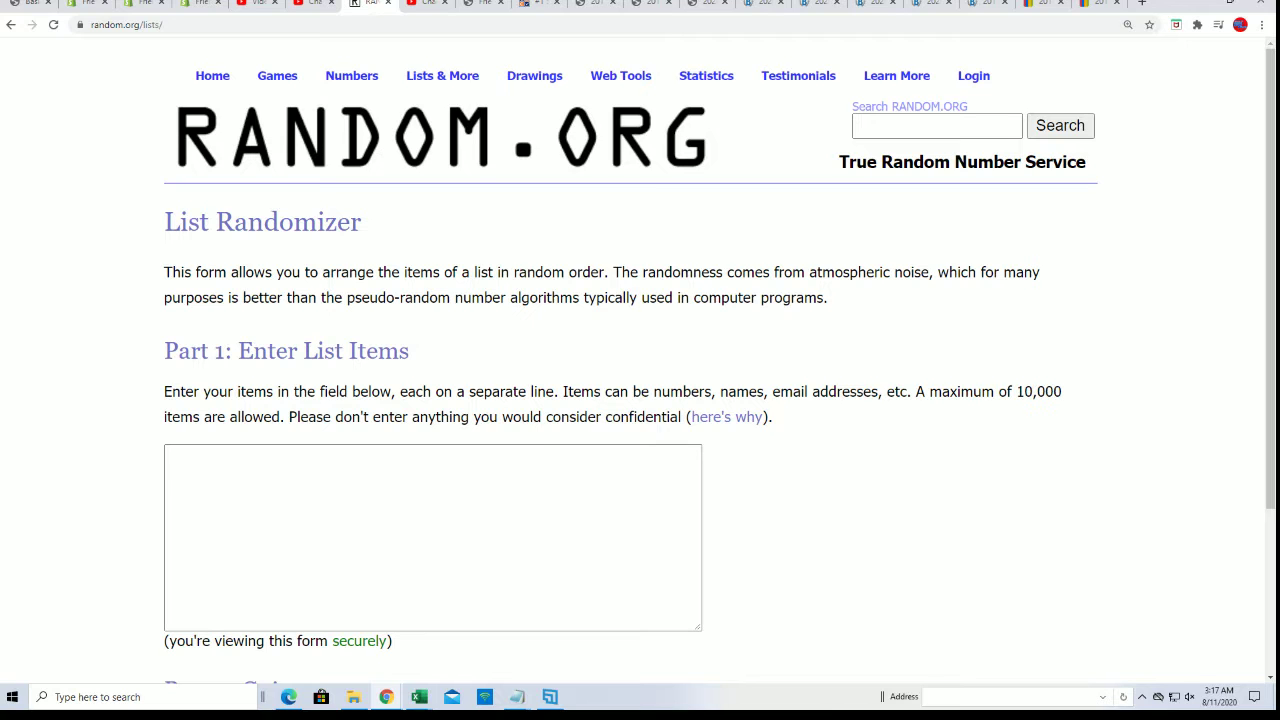
Switch to the Notepad file and copy only the Milwaukee Bucks entry from the team list.
key(alt+Tab)
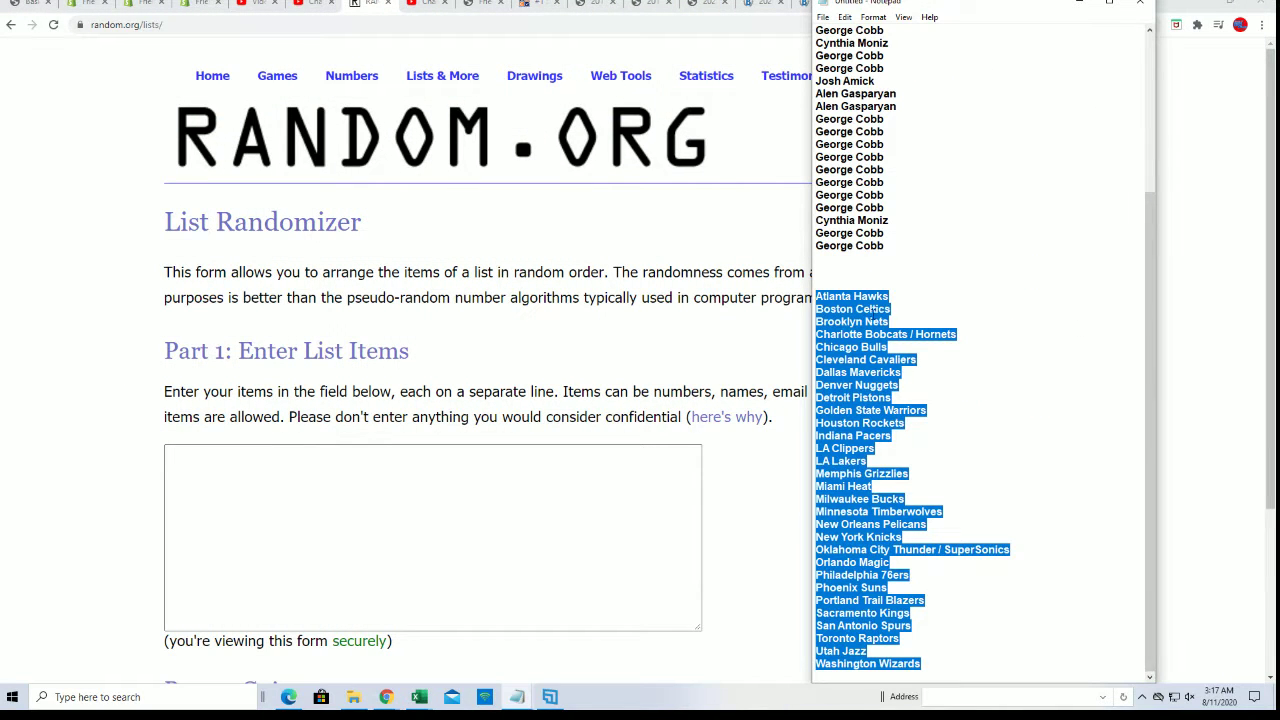
click(928, 437)
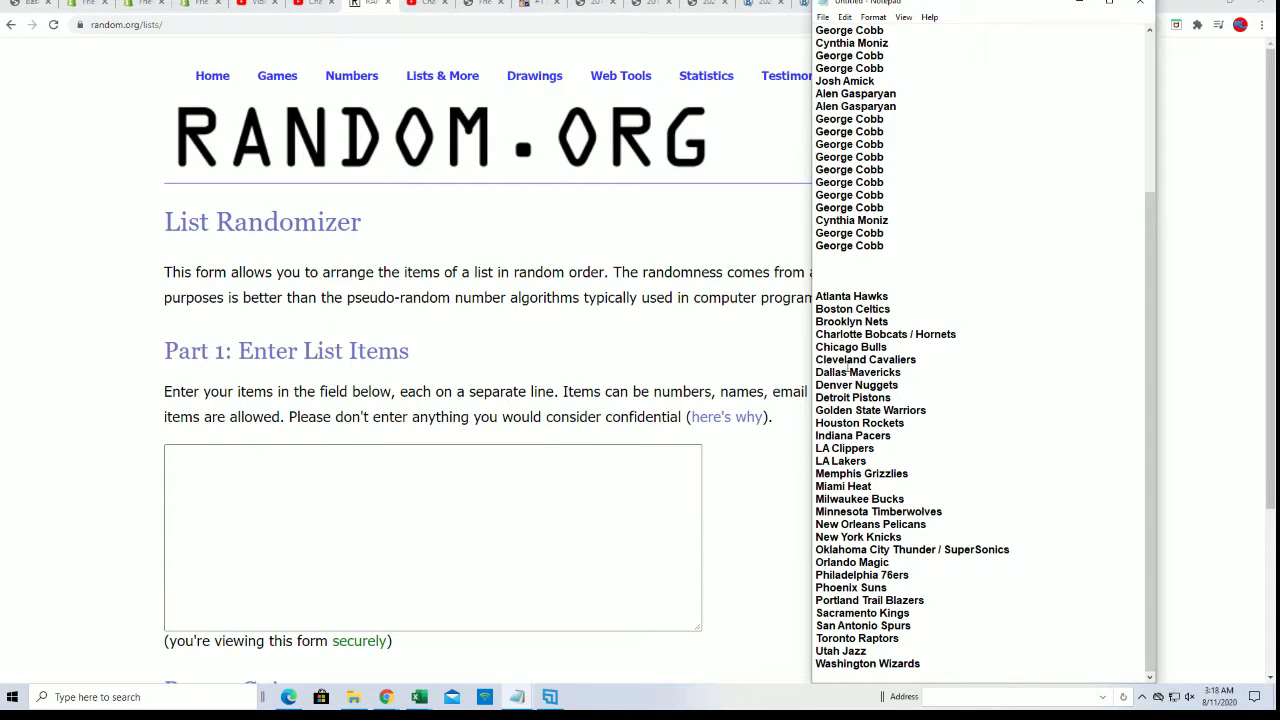
click(907, 498)
key(shift+Home)
right_click(840, 498)
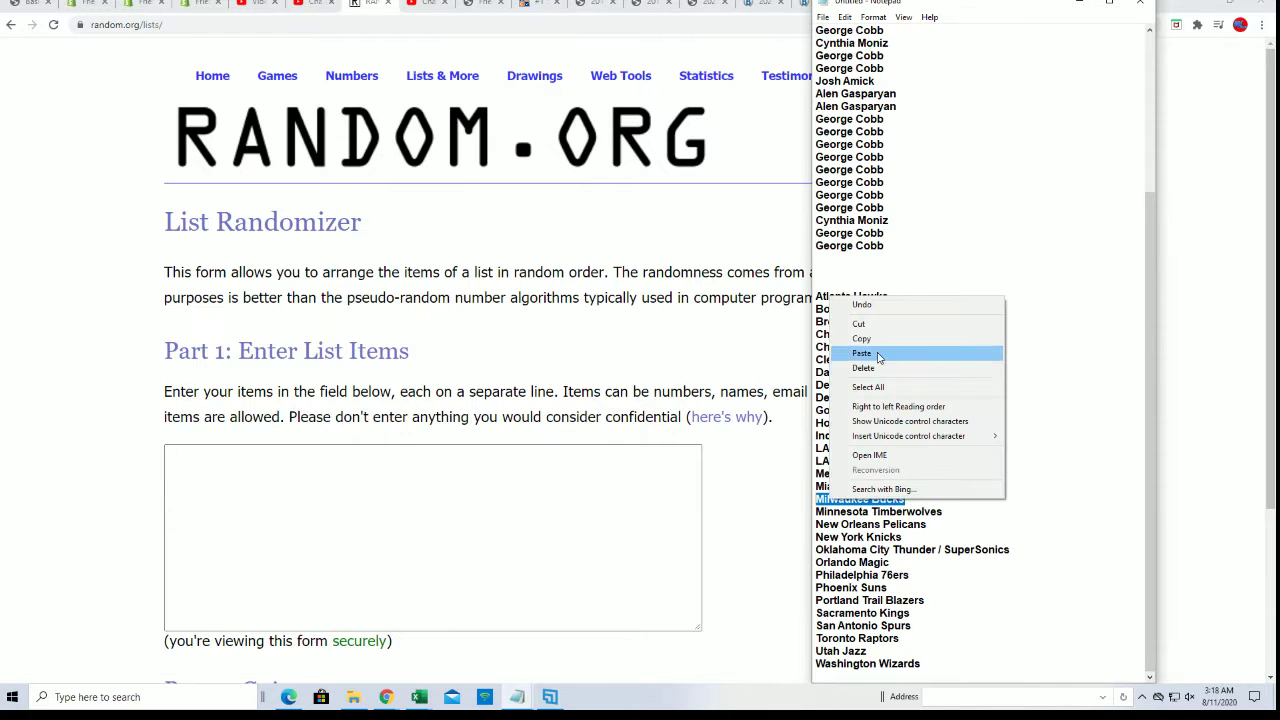
click(850, 340)
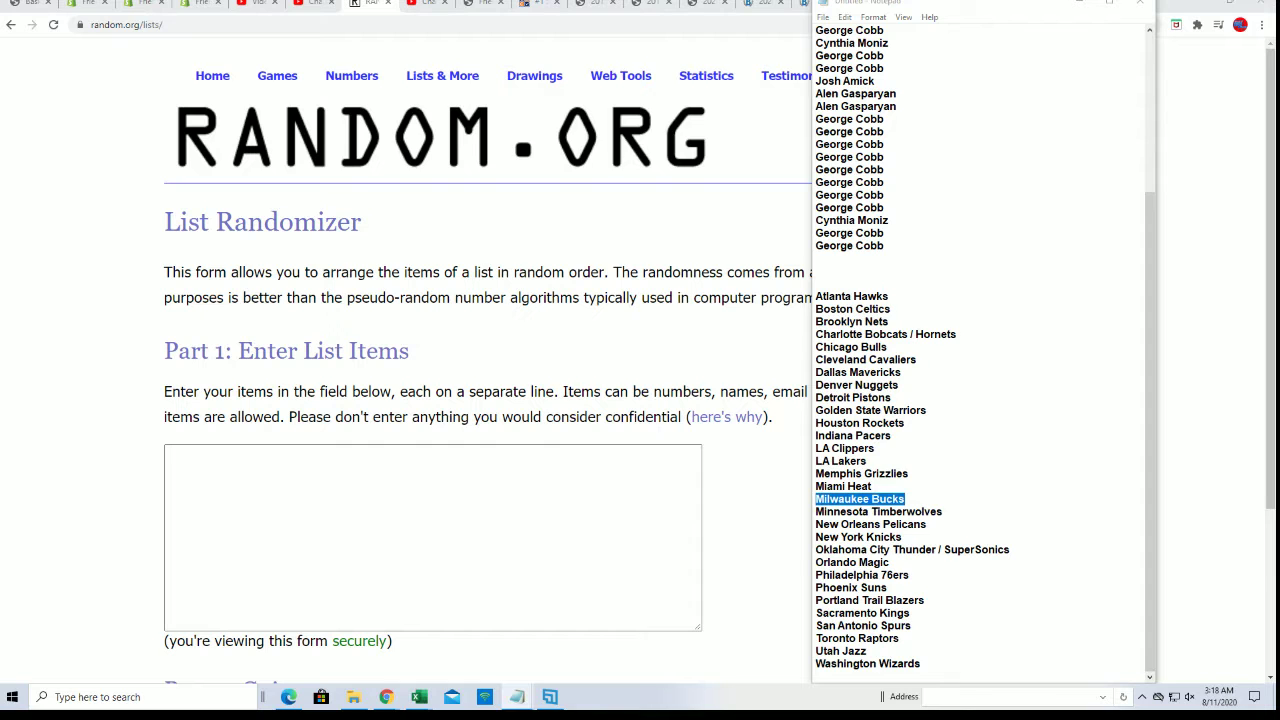
Switch to the Excel sheet, paste Milwaukee Bucks as text into cell B30, and shrink the window so the Notepad list shows beside it.
key(alt+Tab)
click(146, 608)
right_click(158, 617)
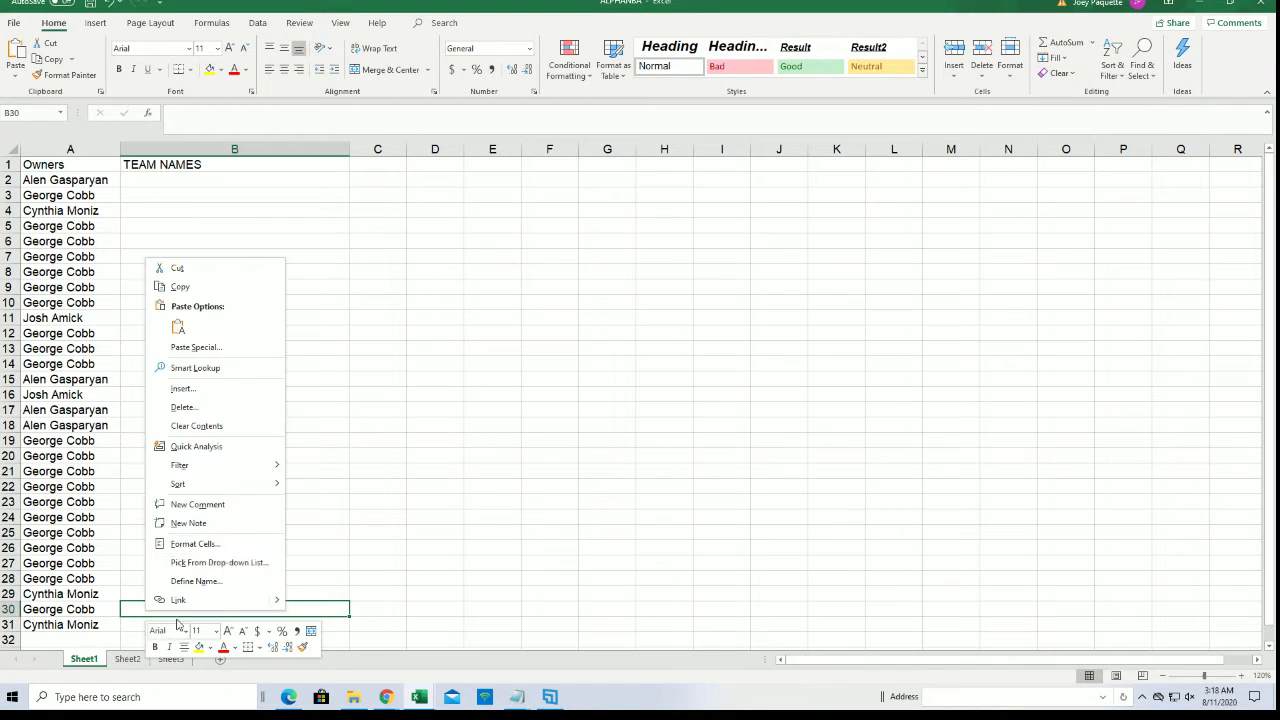
click(186, 348)
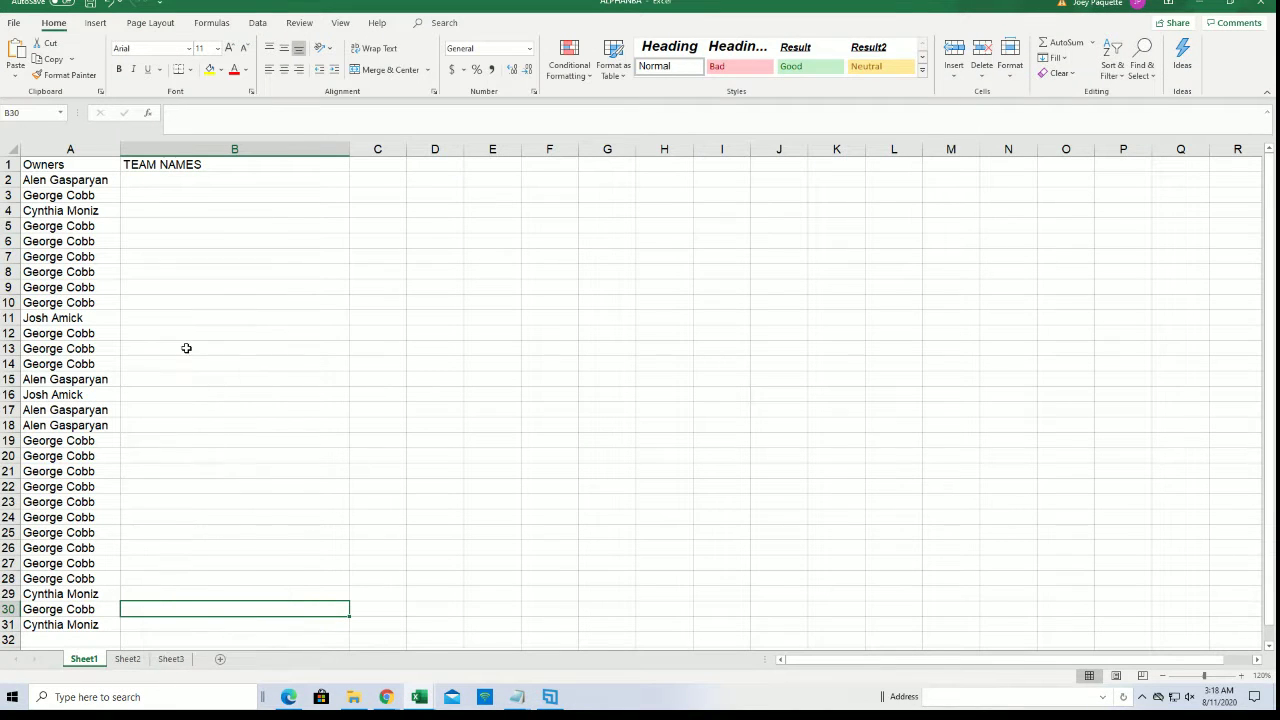
click(273, 470)
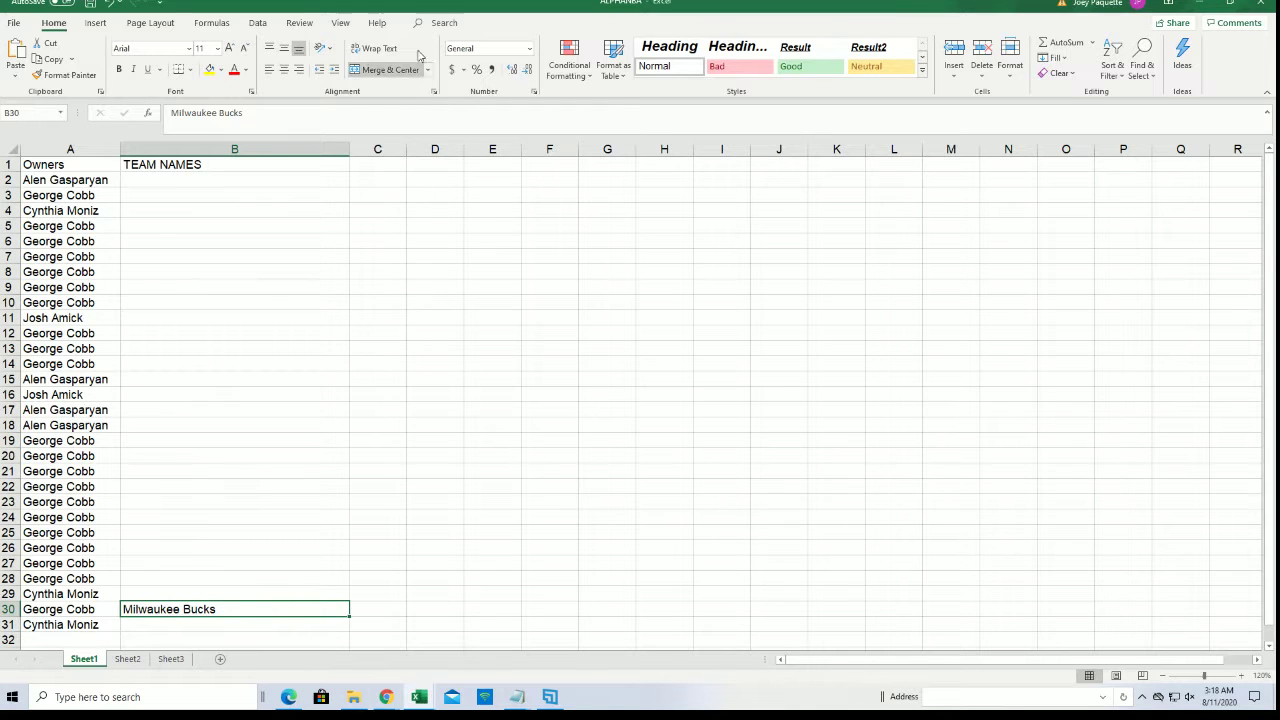
drag(416, 5, 340, 53)
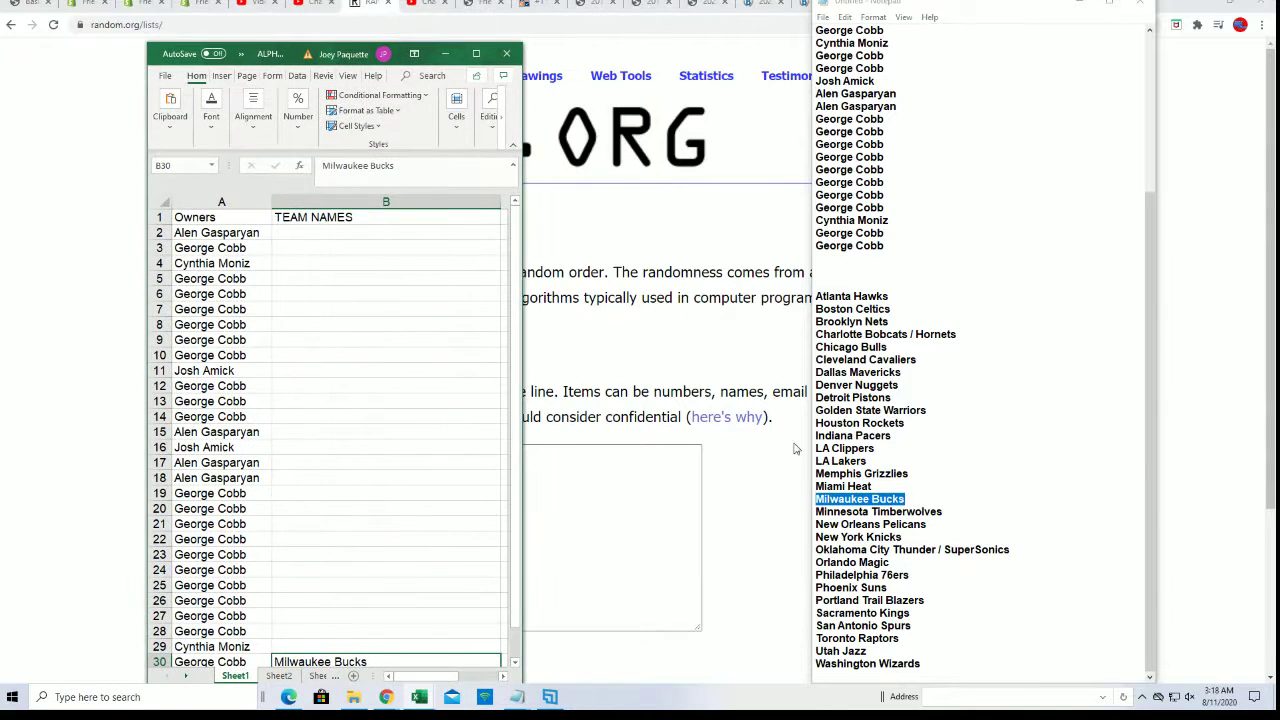
Delete the Milwaukee Bucks entry and its leftover blank line from the Notepad team list.
click(912, 491)
drag(906, 498, 806, 502)
key(BackSpace)
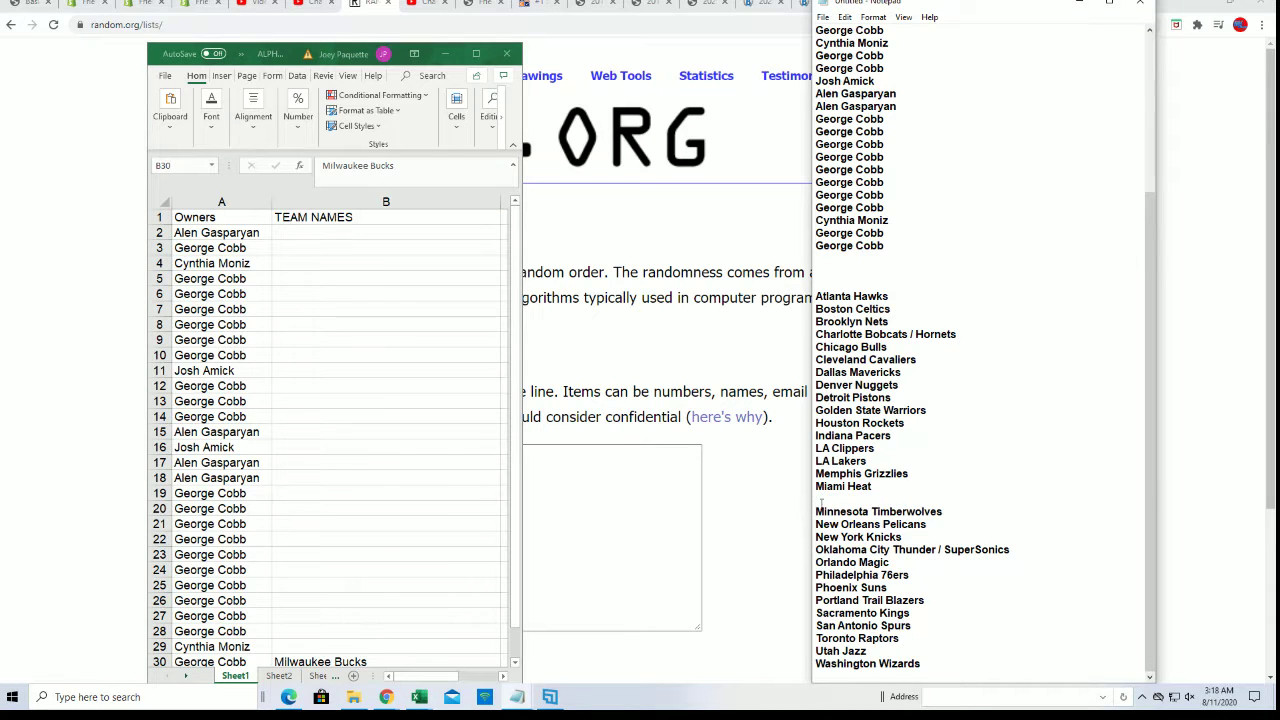
key(BackSpace)
Copy Utah Jazz from the Notepad team list and paste it into cell B31 of the Excel sheet.
drag(848, 651, 815, 651)
right_click(830, 651)
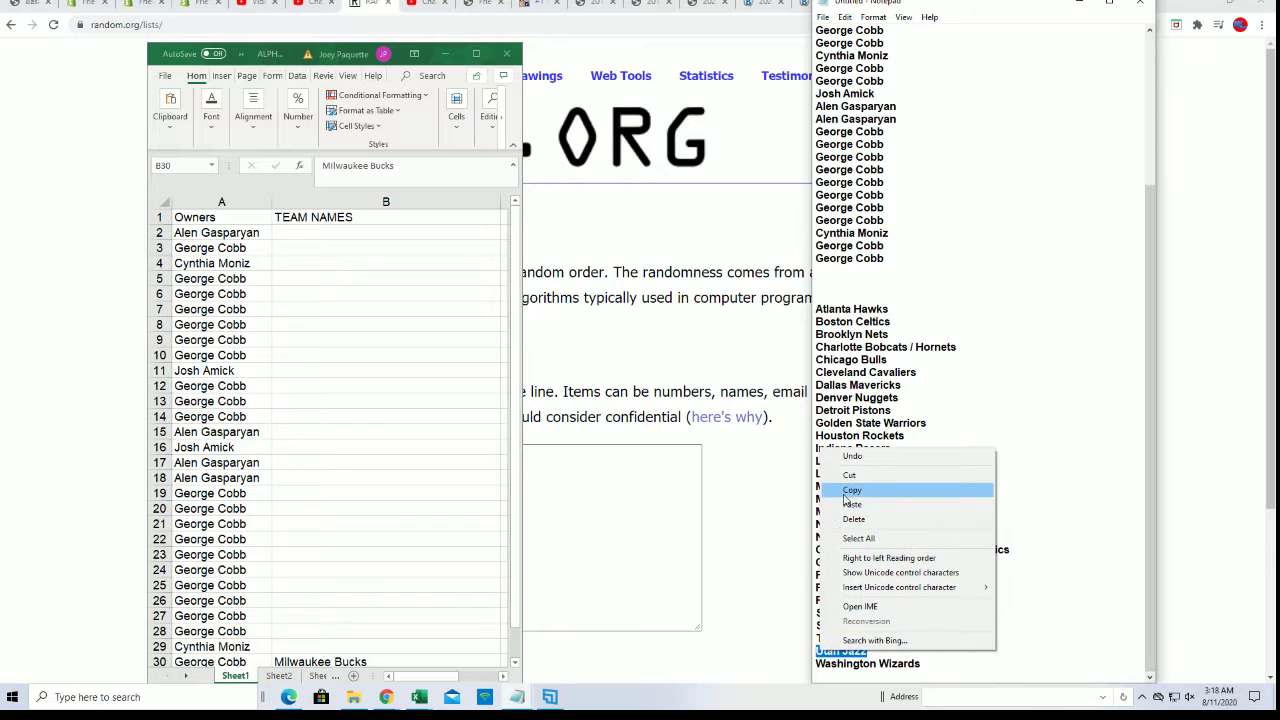
click(850, 494)
click(348, 632)
scroll(340, 625, down, 2)
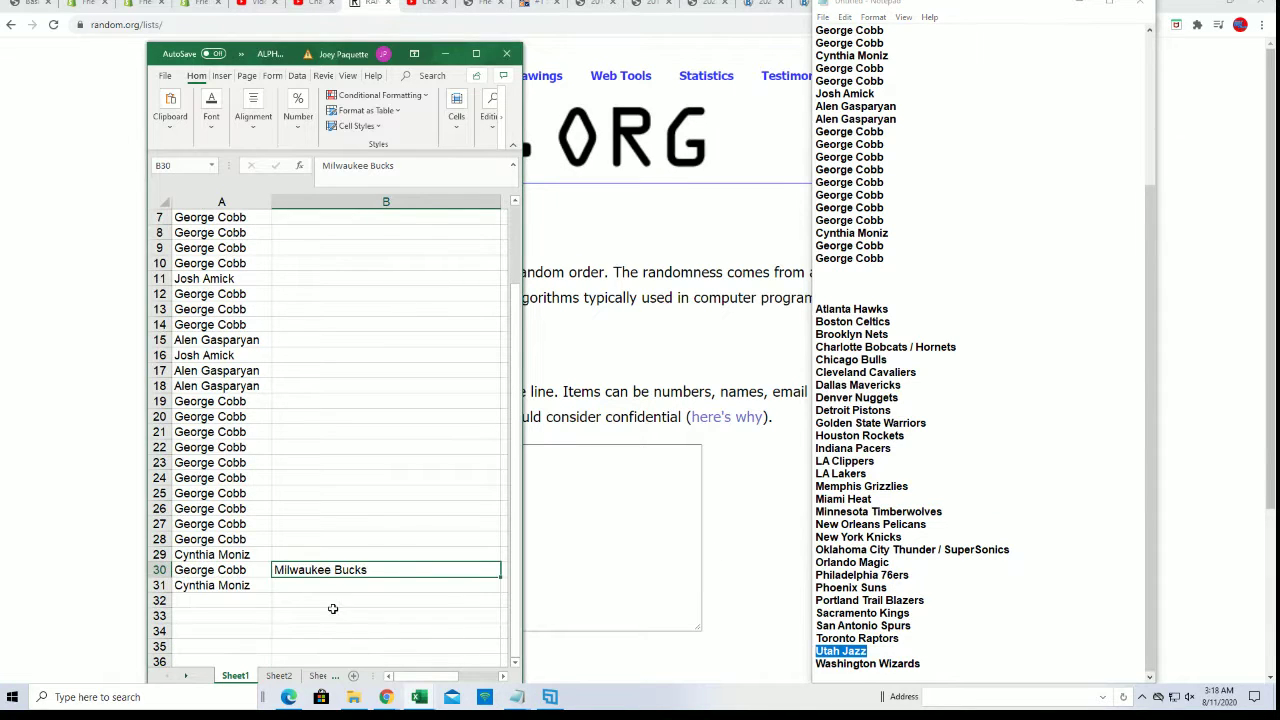
click(297, 588)
right_click(297, 588)
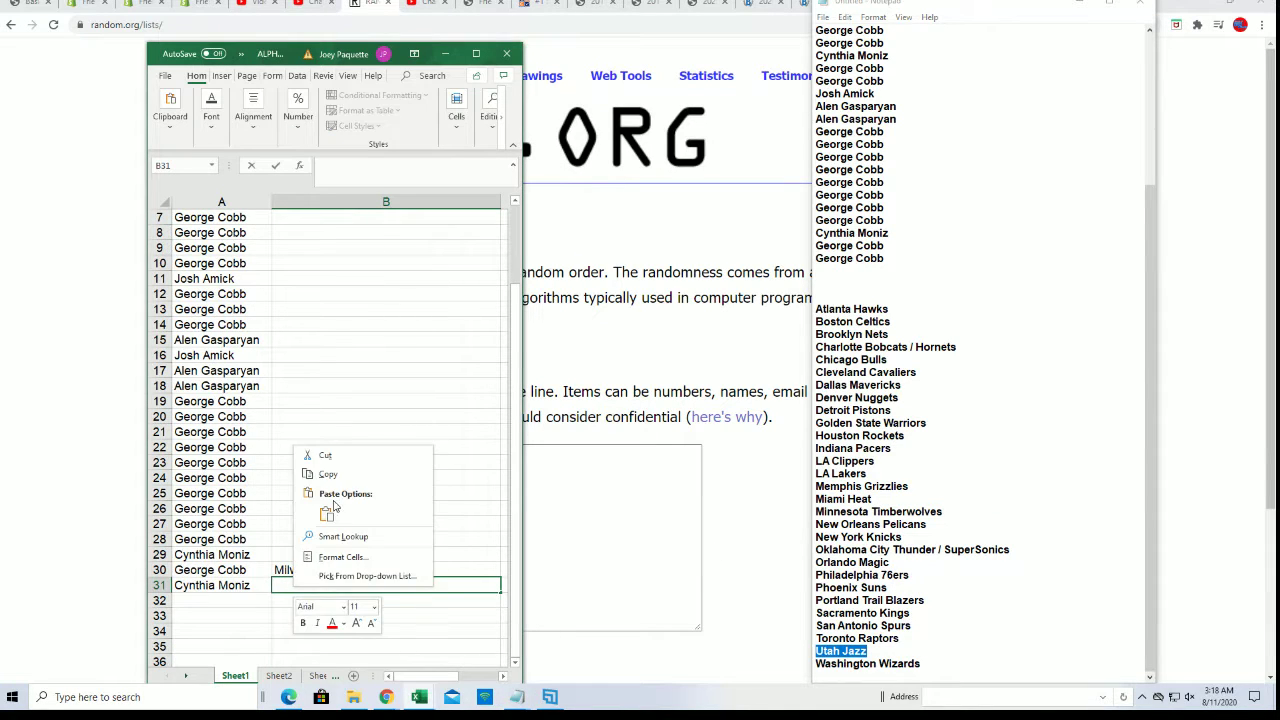
click(326, 514)
click(431, 630)
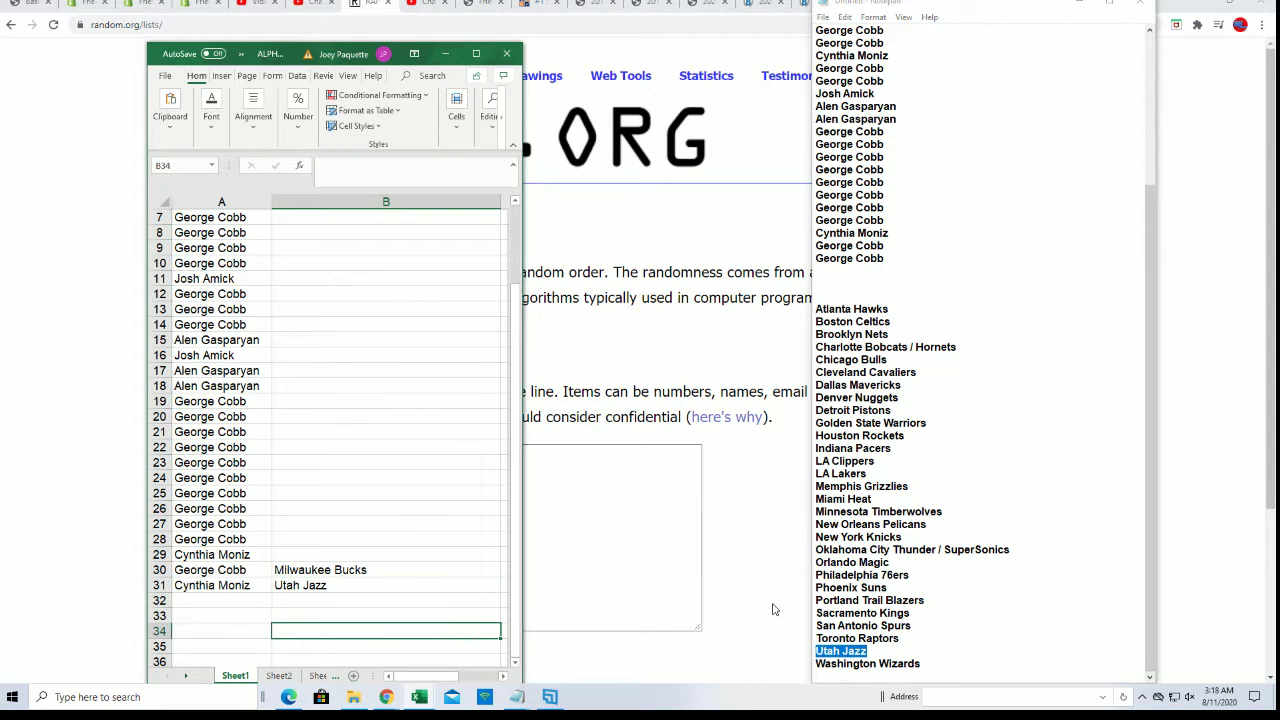
Delete the Utah Jazz entry and its leftover blank line from the Notepad team list.
drag(868, 651, 824, 651)
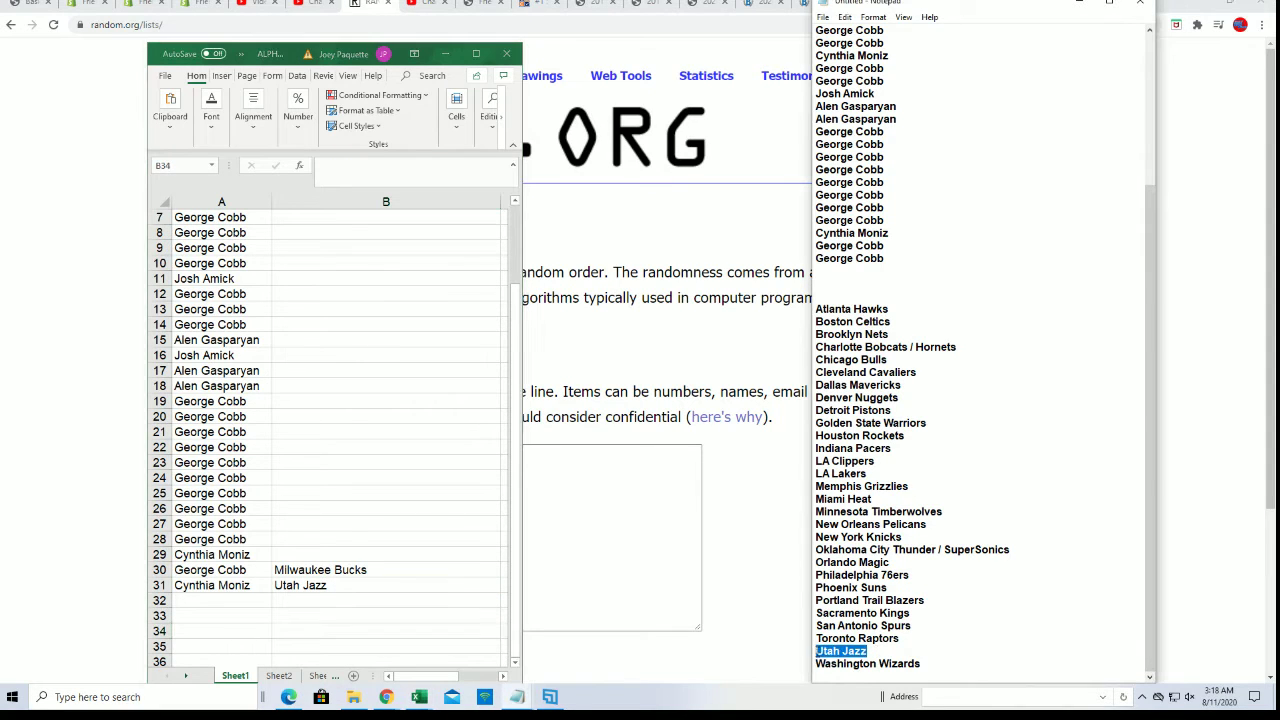
key(Delete)
key(BackSpace)
Copy the remaining Notepad teams from Atlanta Hawks to Washington Wizards and paste them into the List Randomizer form in the browser.
drag(921, 666, 816, 321)
right_click(855, 328)
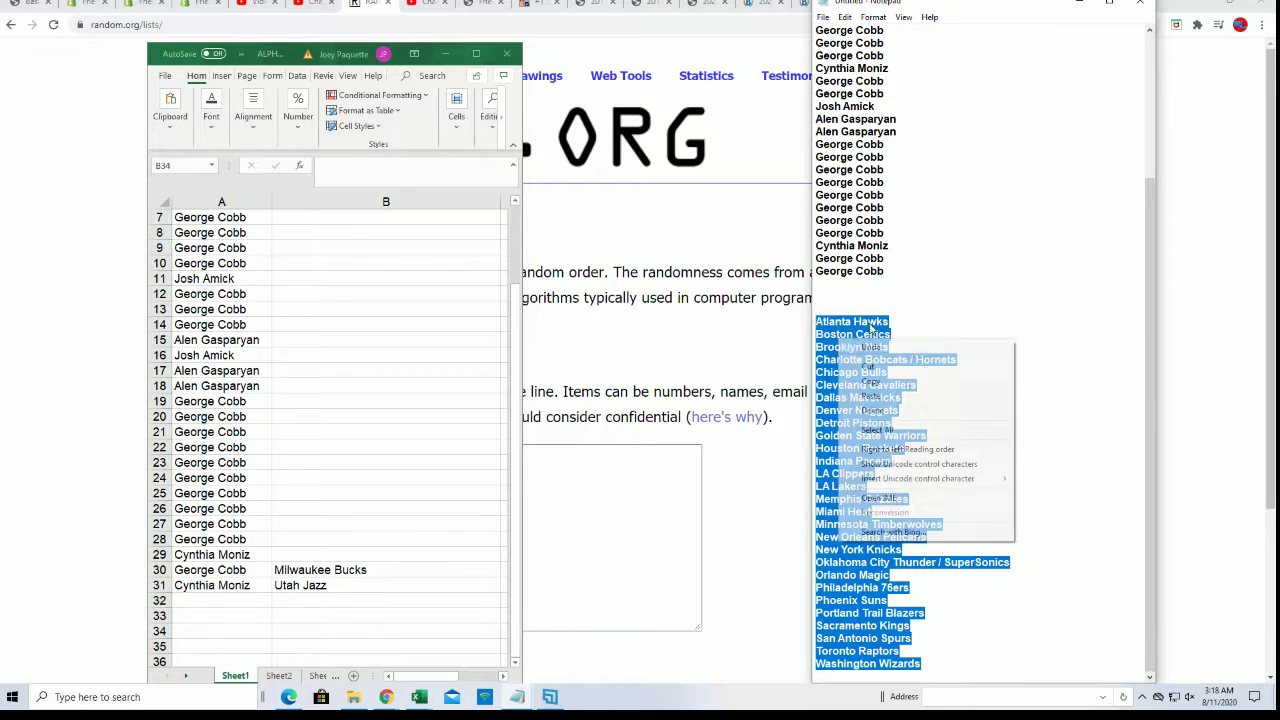
click(885, 386)
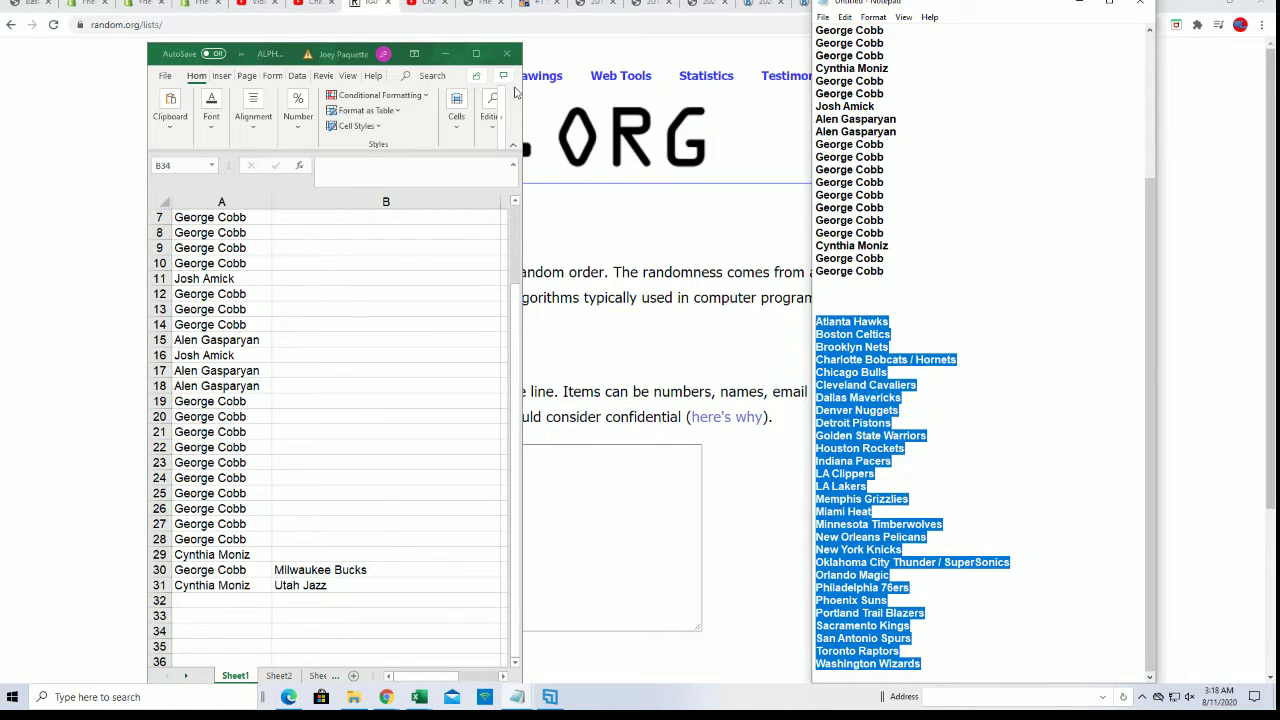
click(446, 53)
click(263, 500)
right_click(257, 499)
click(208, 553)
Randomize the pasted team list seven times in total.
scroll(800, 506, down, 3)
click(207, 541)
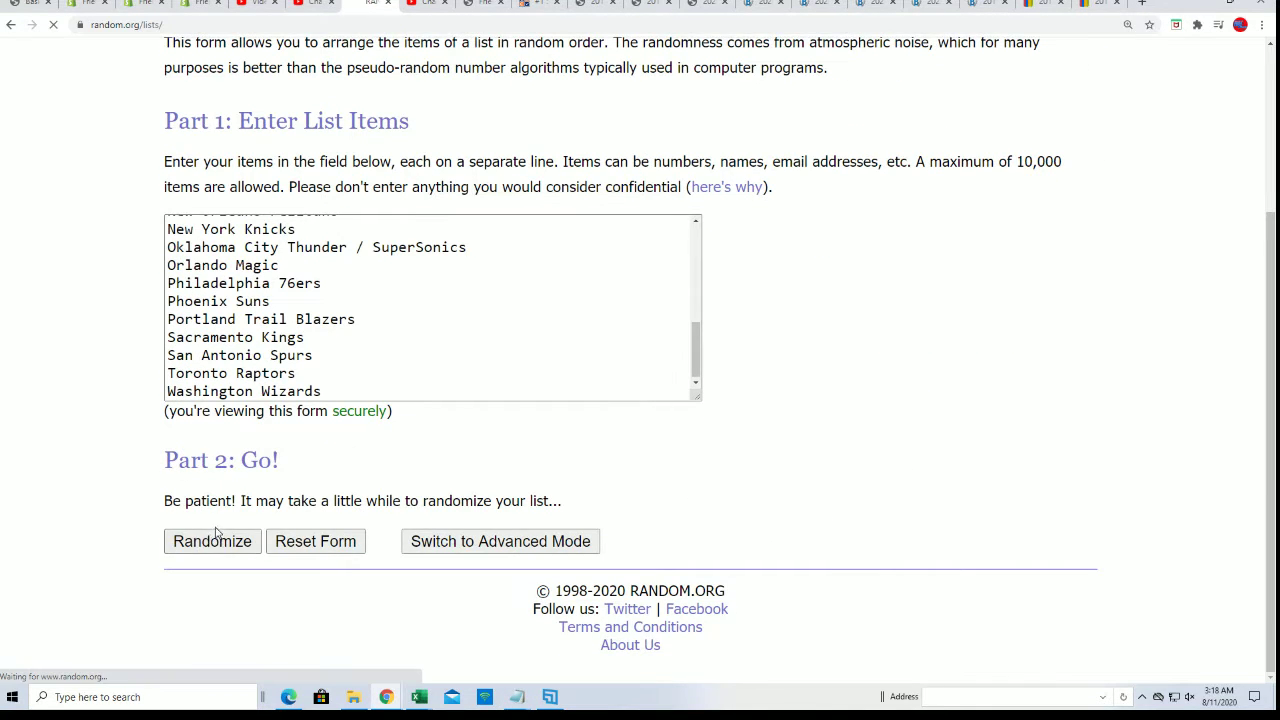
scroll(203, 550, down, 10)
click(195, 543)
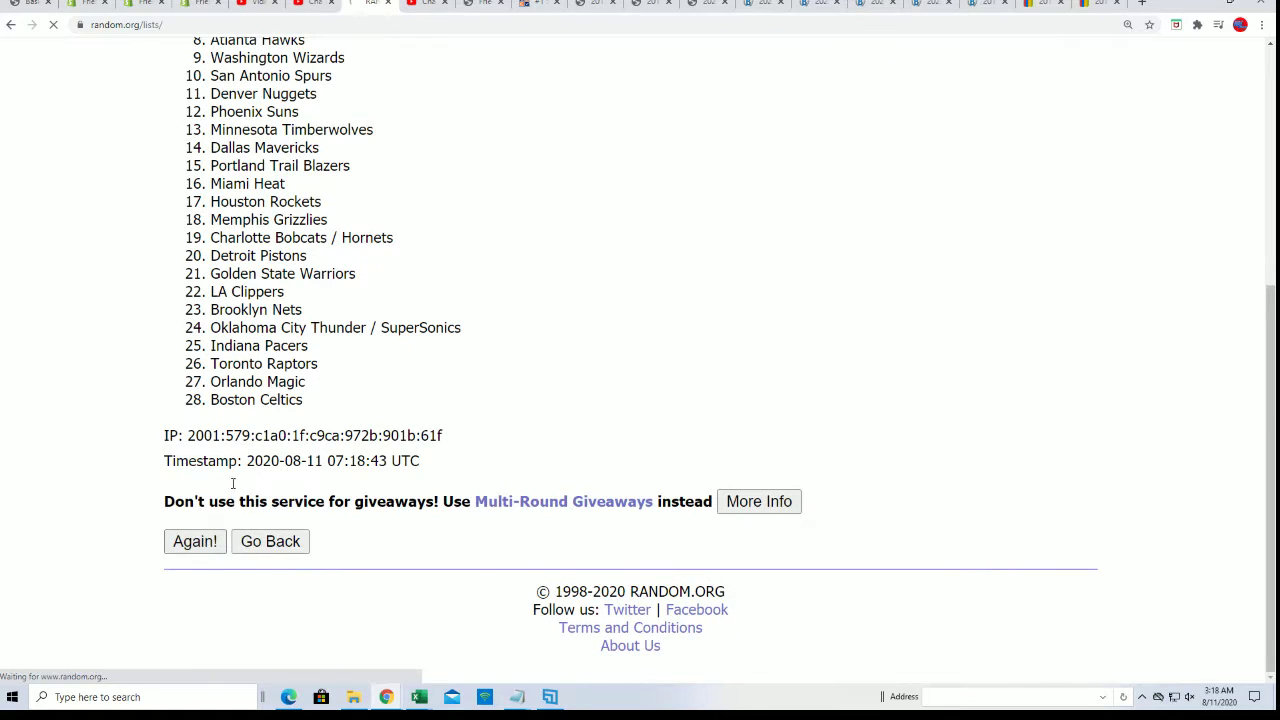
scroll(180, 530, down, 2)
click(188, 541)
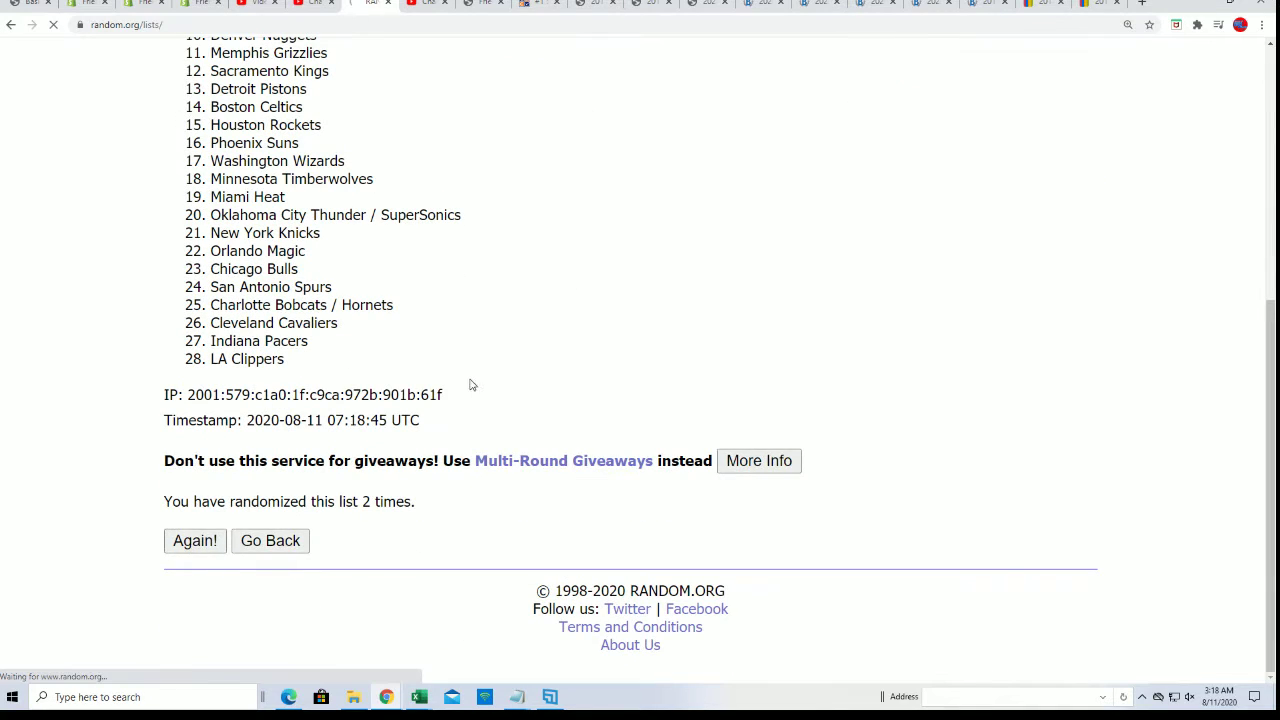
click(195, 541)
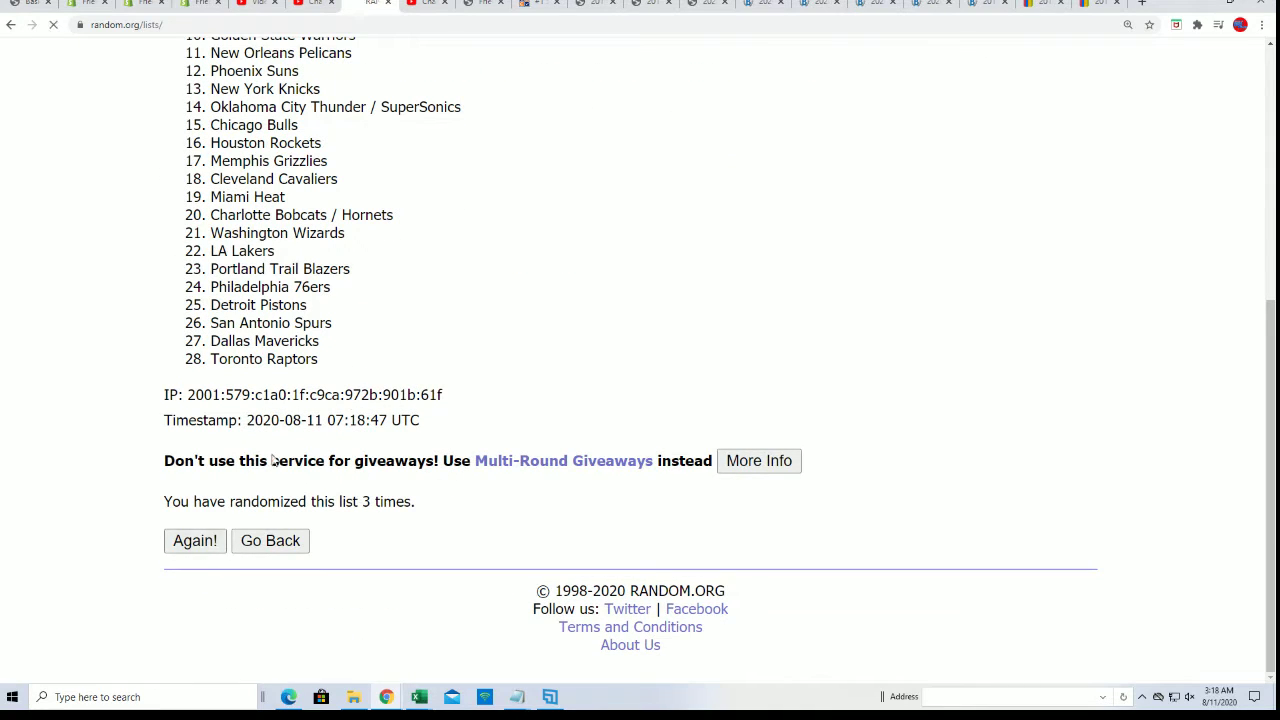
click(193, 542)
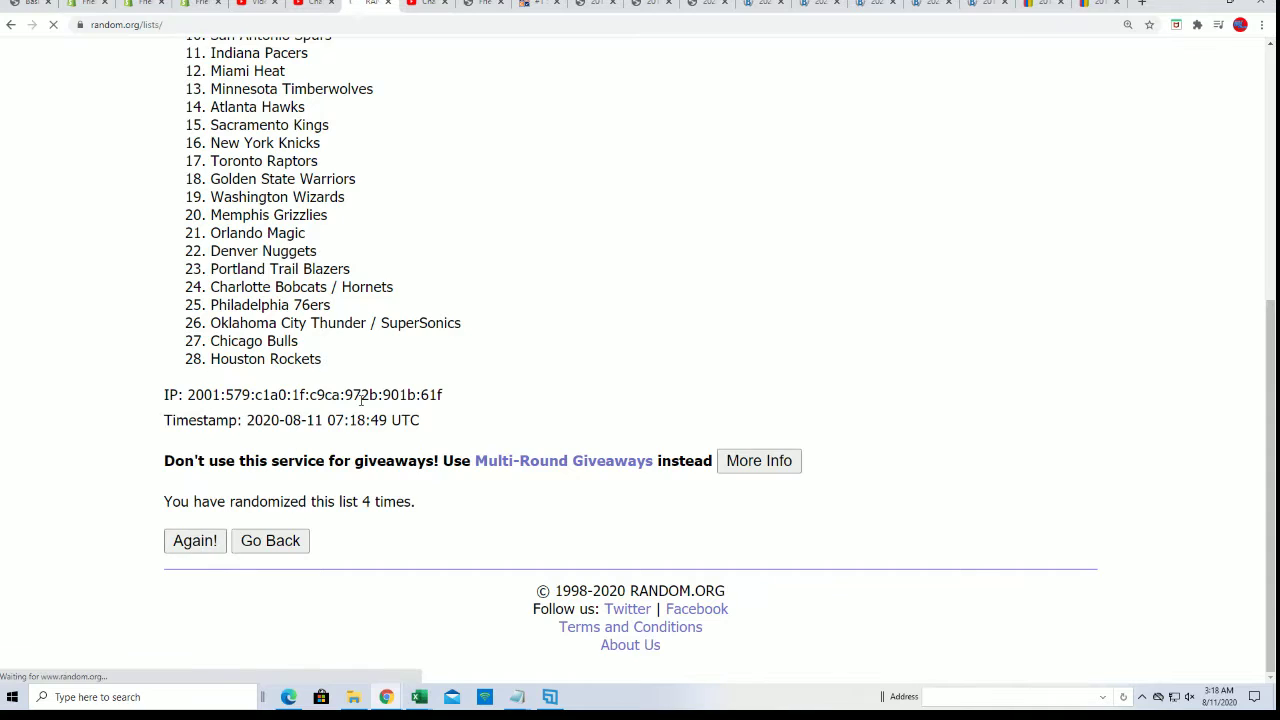
click(188, 540)
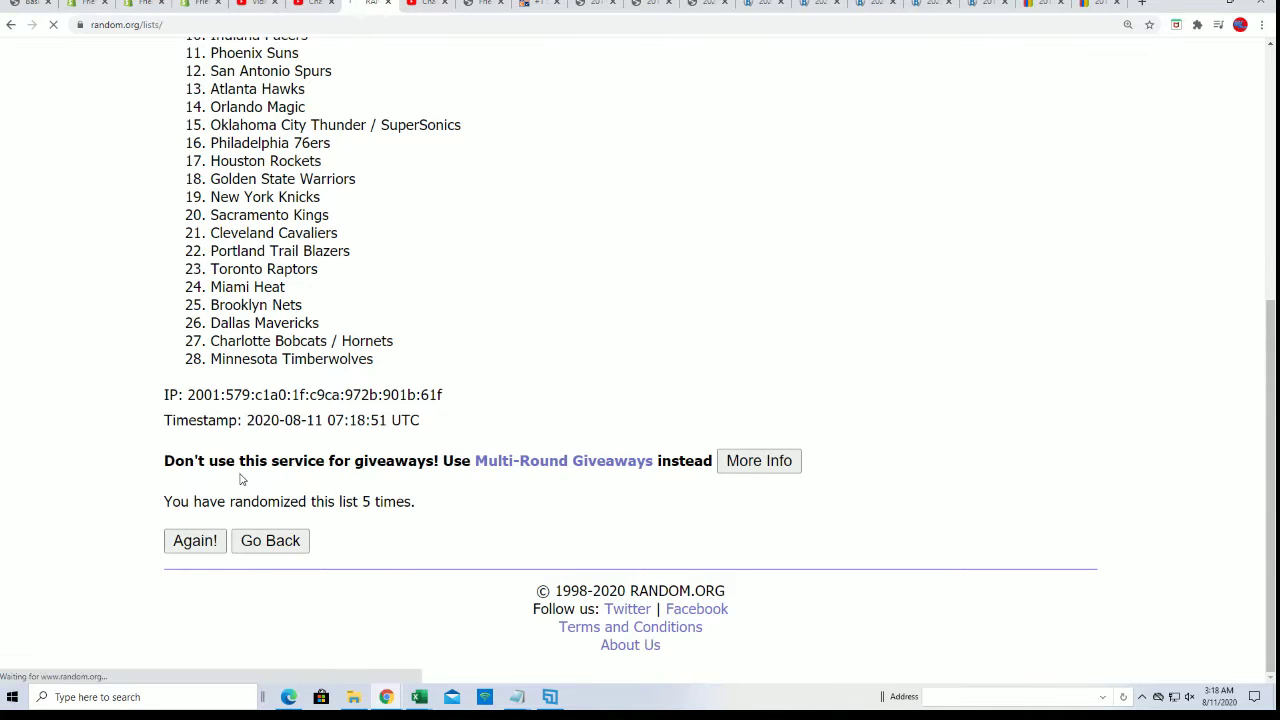
click(195, 540)
Copy the whole randomized team list from Oklahoma City Thunder / SuperSonics to Washington Wizards.
drag(221, 166, 376, 524)
right_click(376, 524)
click(300, 498)
scroll(490, 540, down, 2)
scroll(432, 290, up, 3)
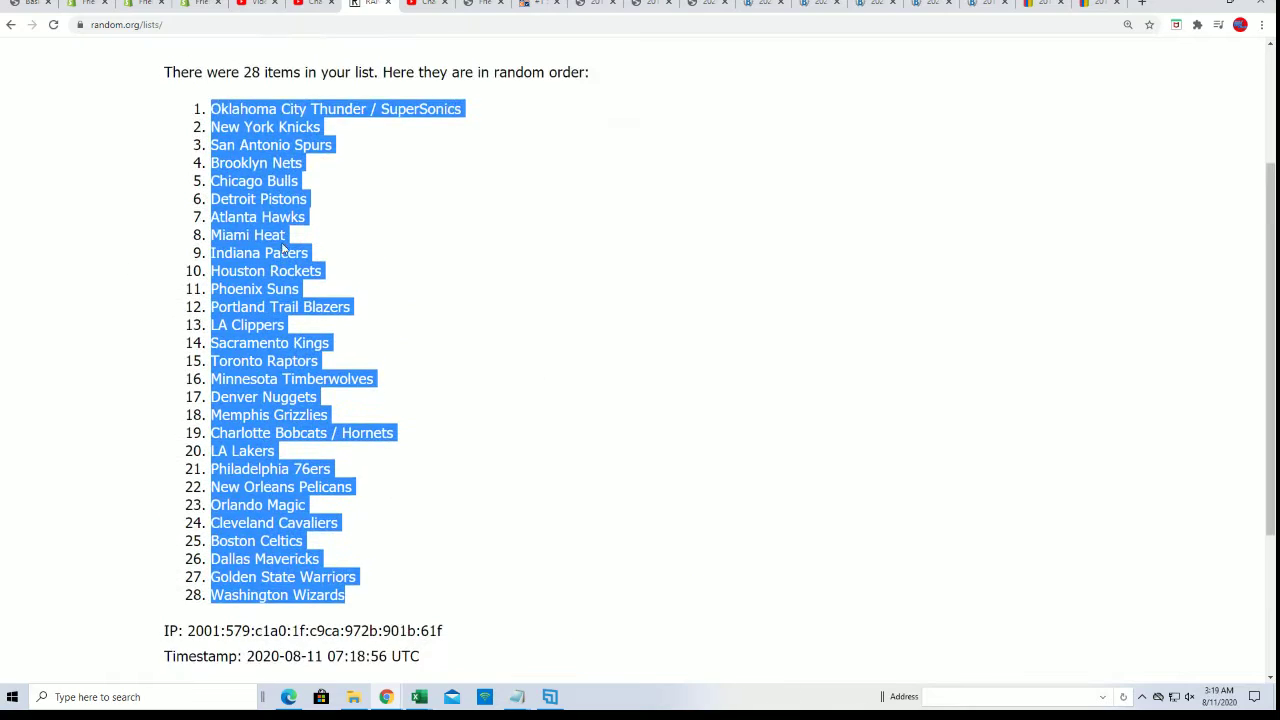
Switch to the Excel sheet, maximize it, and paste the randomized teams as plain text starting at cell B2.
key(alt+Tab)
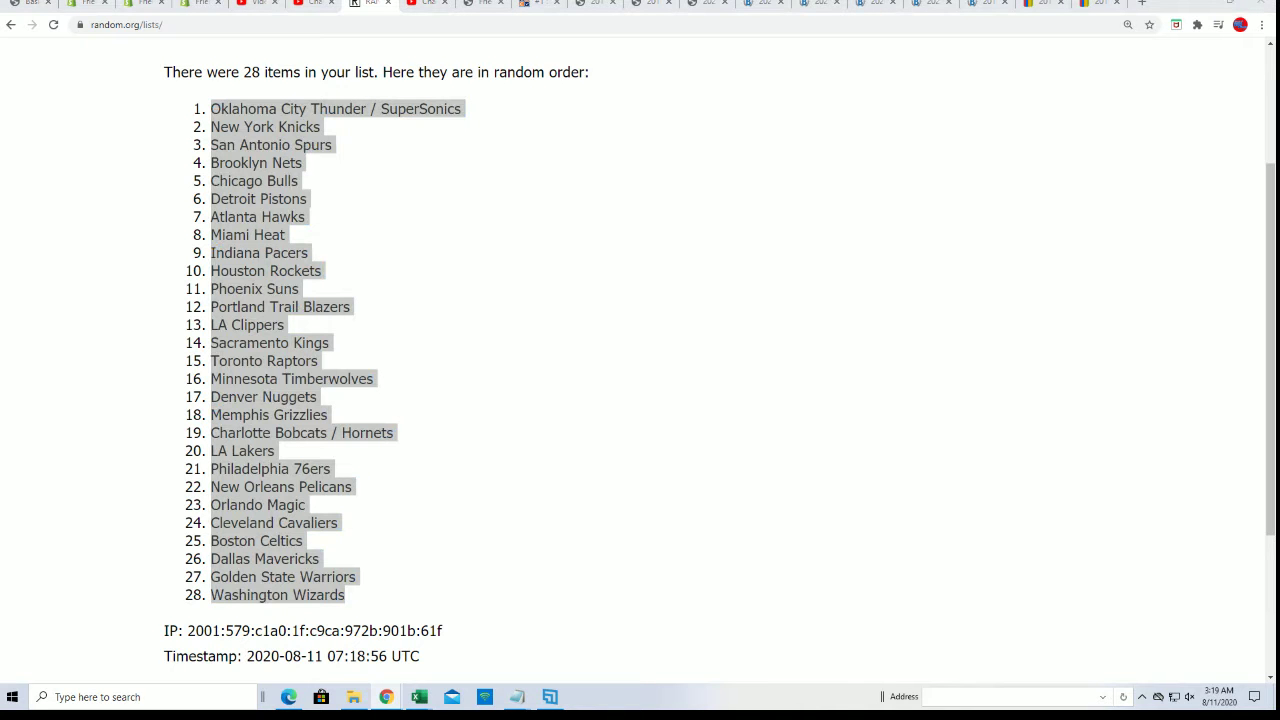
key(alt+Tab)
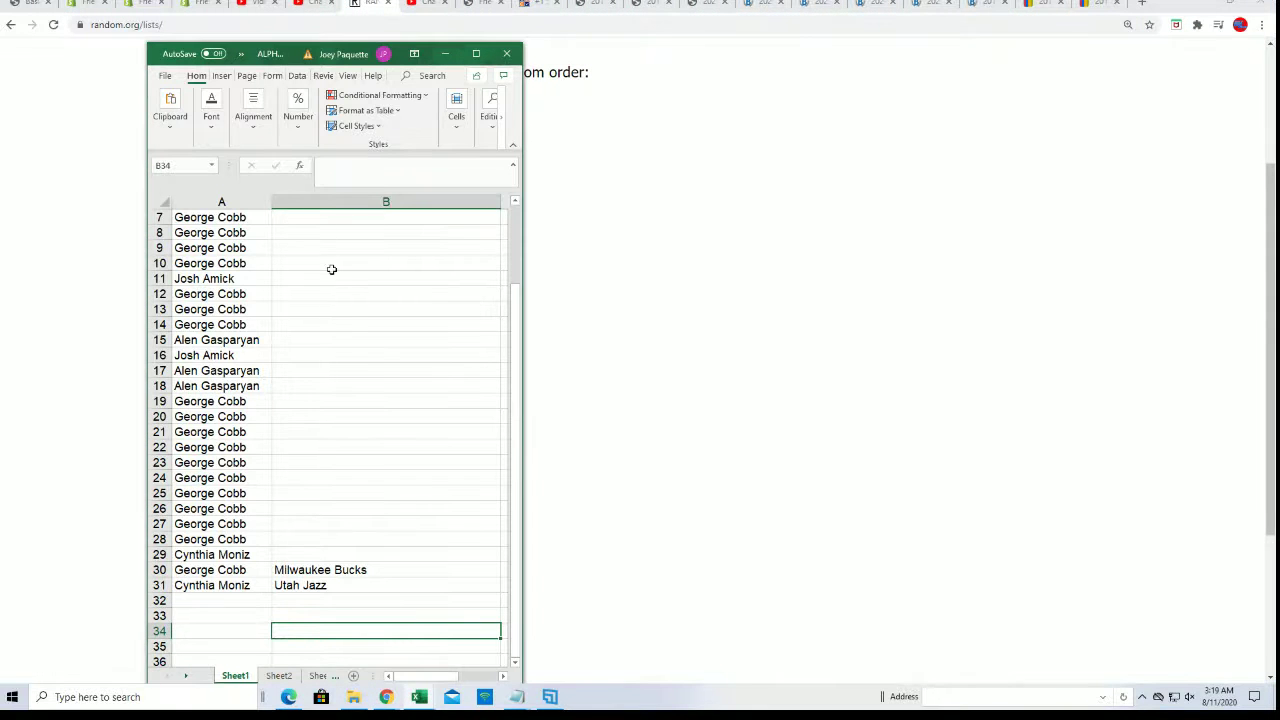
scroll(350, 355, up, 2)
click(476, 58)
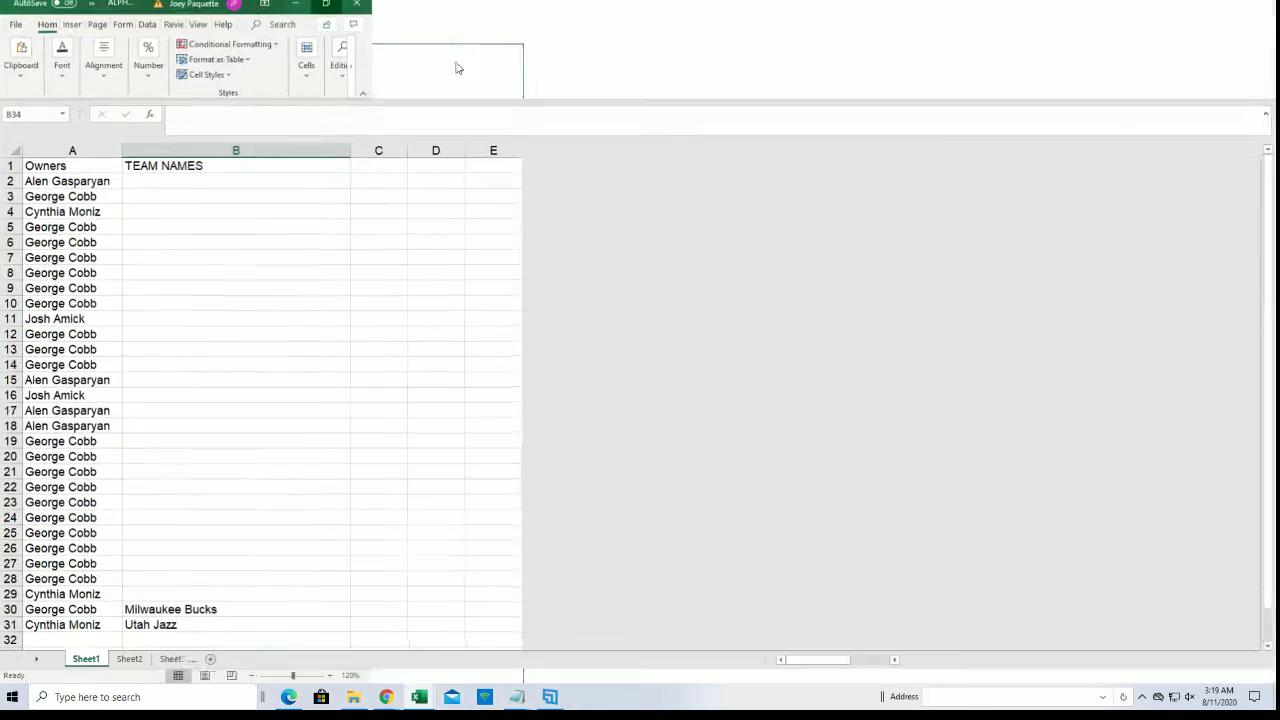
click(130, 177)
right_click(130, 177)
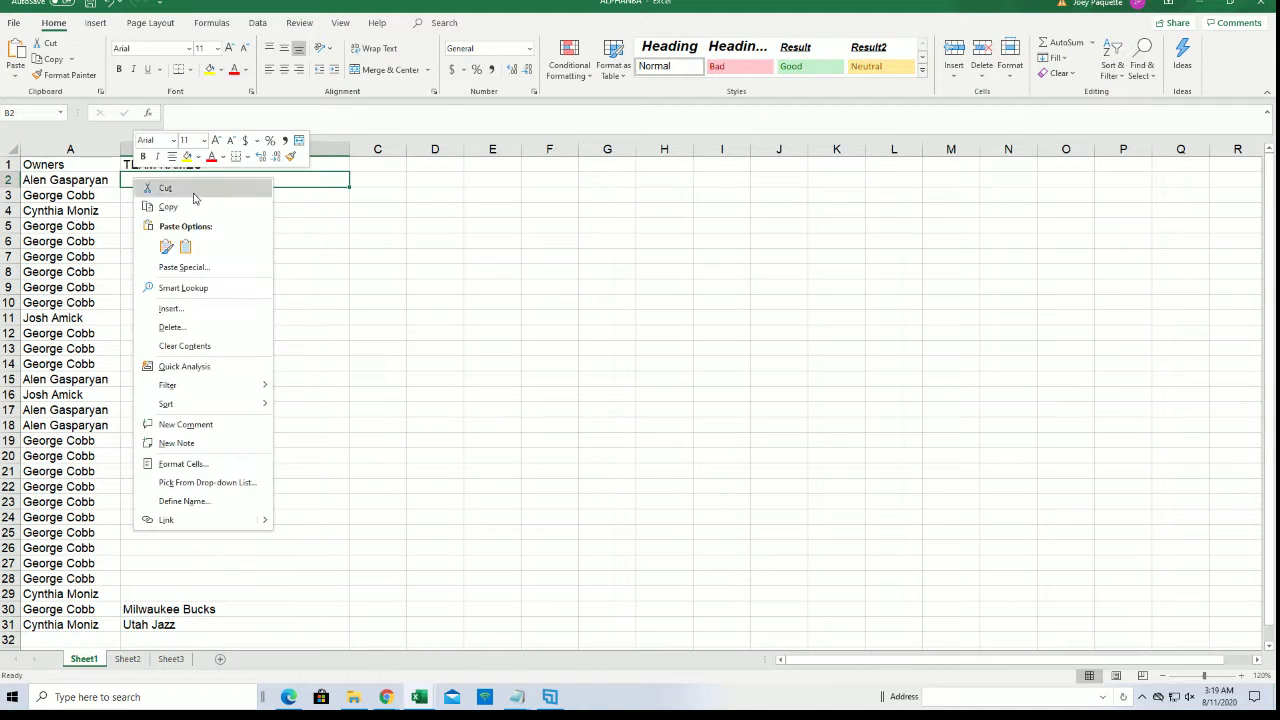
click(173, 267)
click(68, 196)
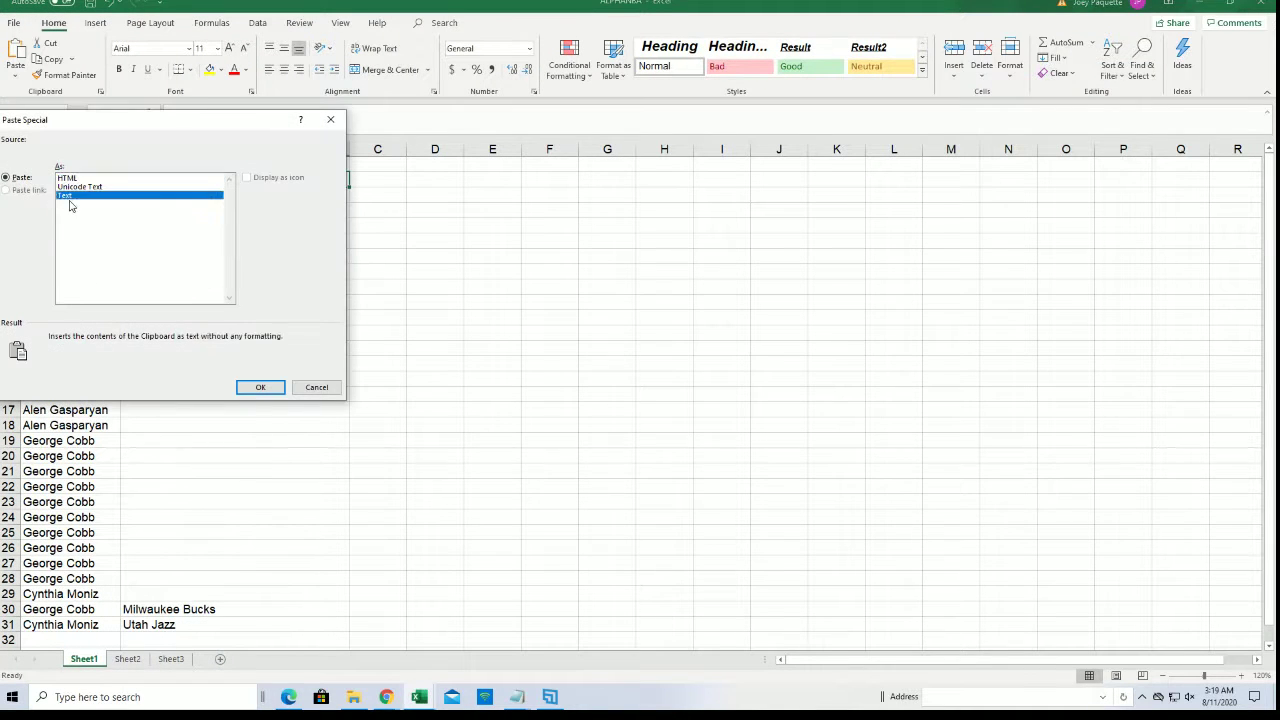
click(259, 388)
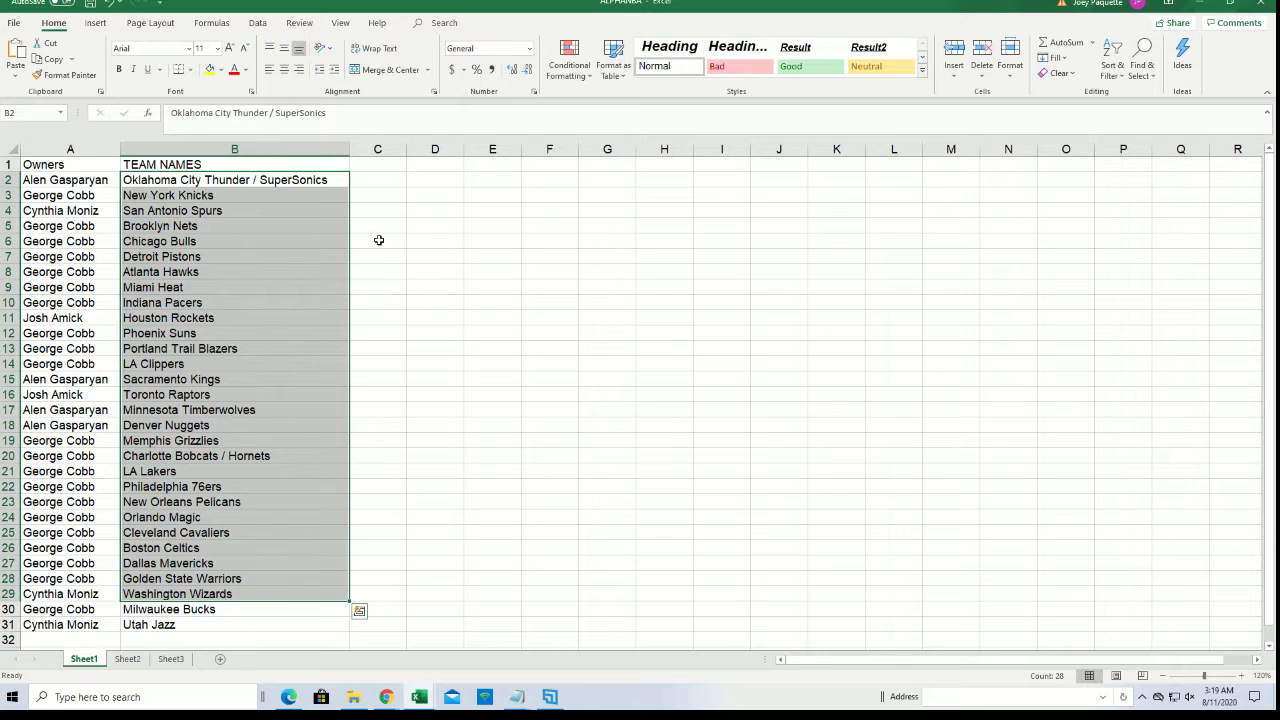
click(95, 193)
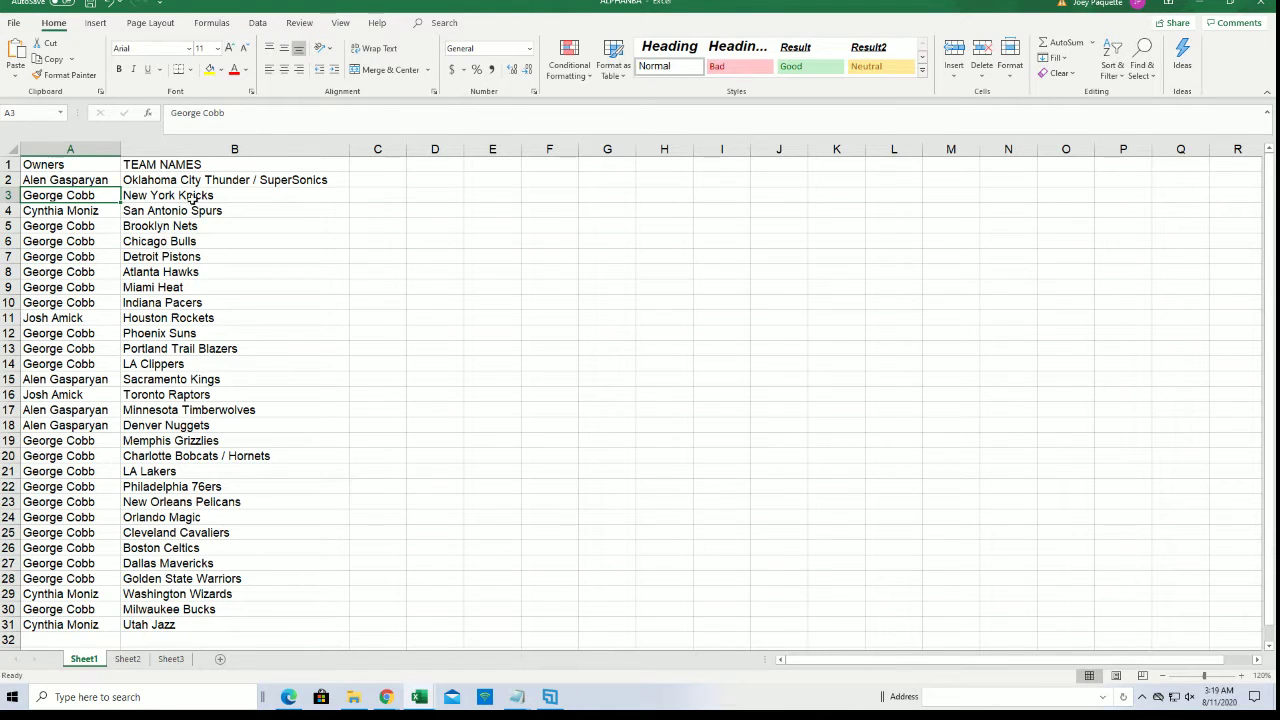
click(110, 241)
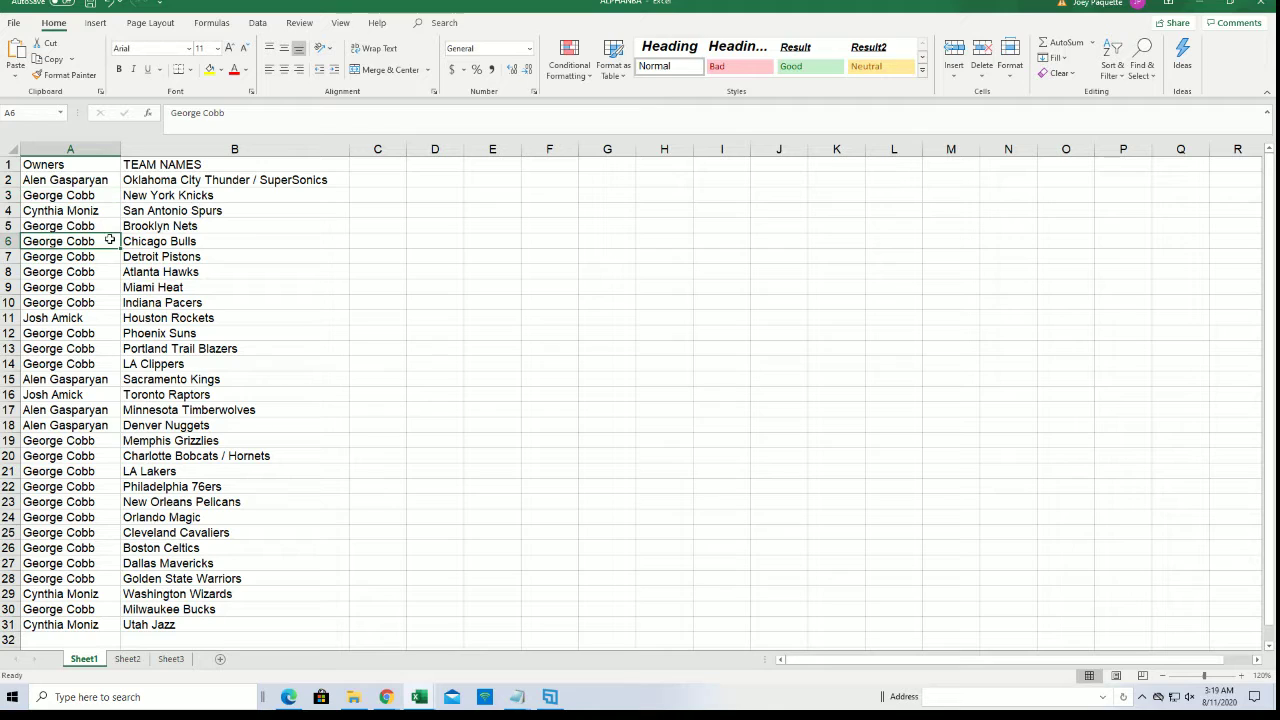
click(99, 441)
click(106, 476)
click(105, 502)
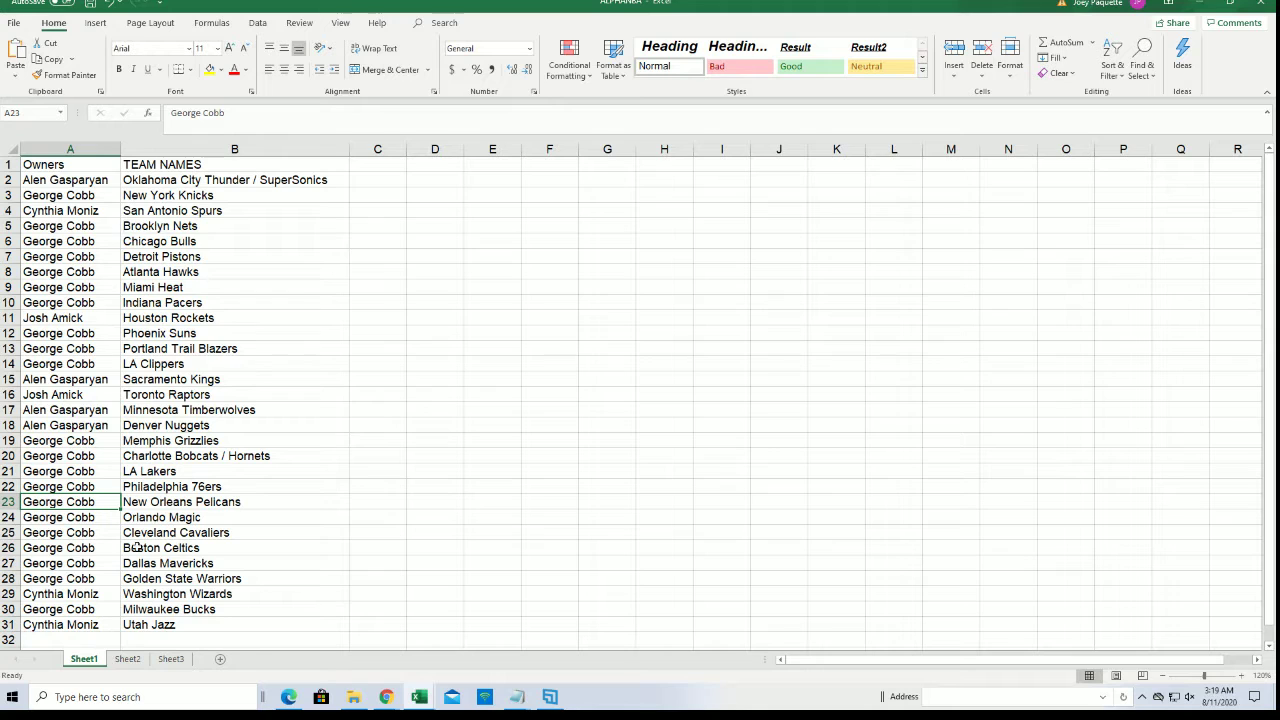
Sort the rows from A to Z by team name, keeping each owner paired with their team.
drag(164, 180, 345, 642)
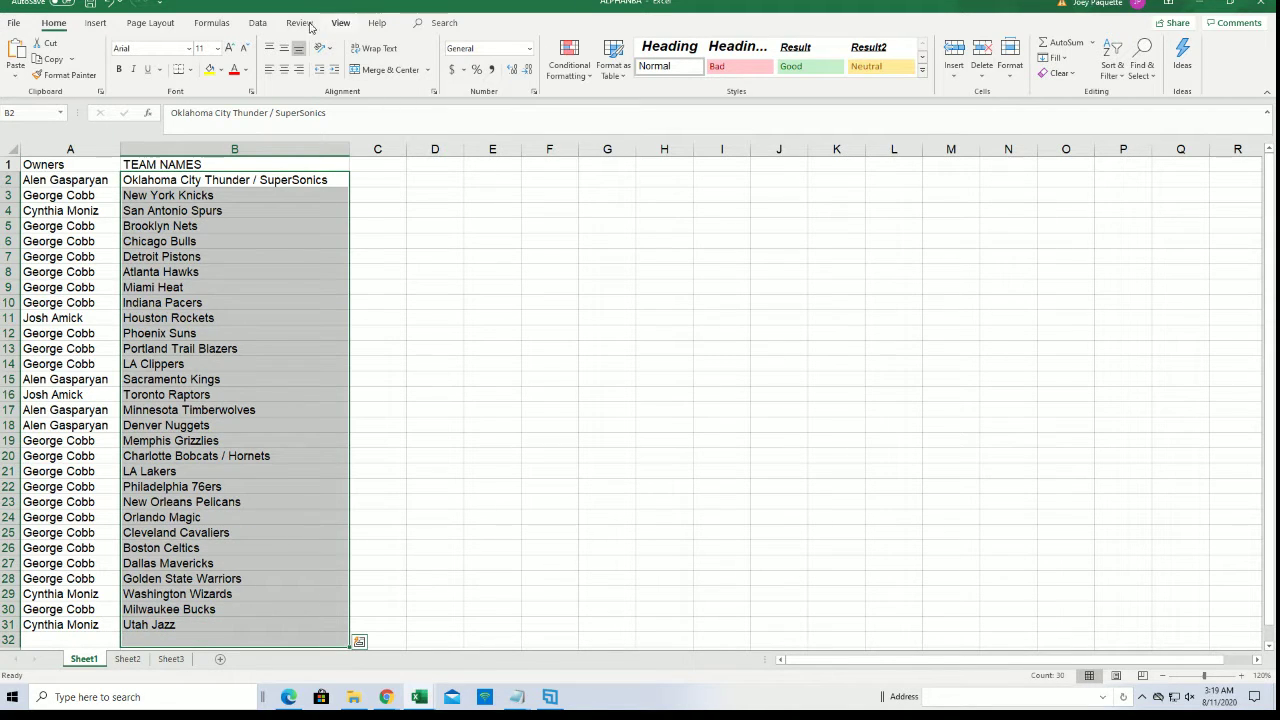
click(1120, 84)
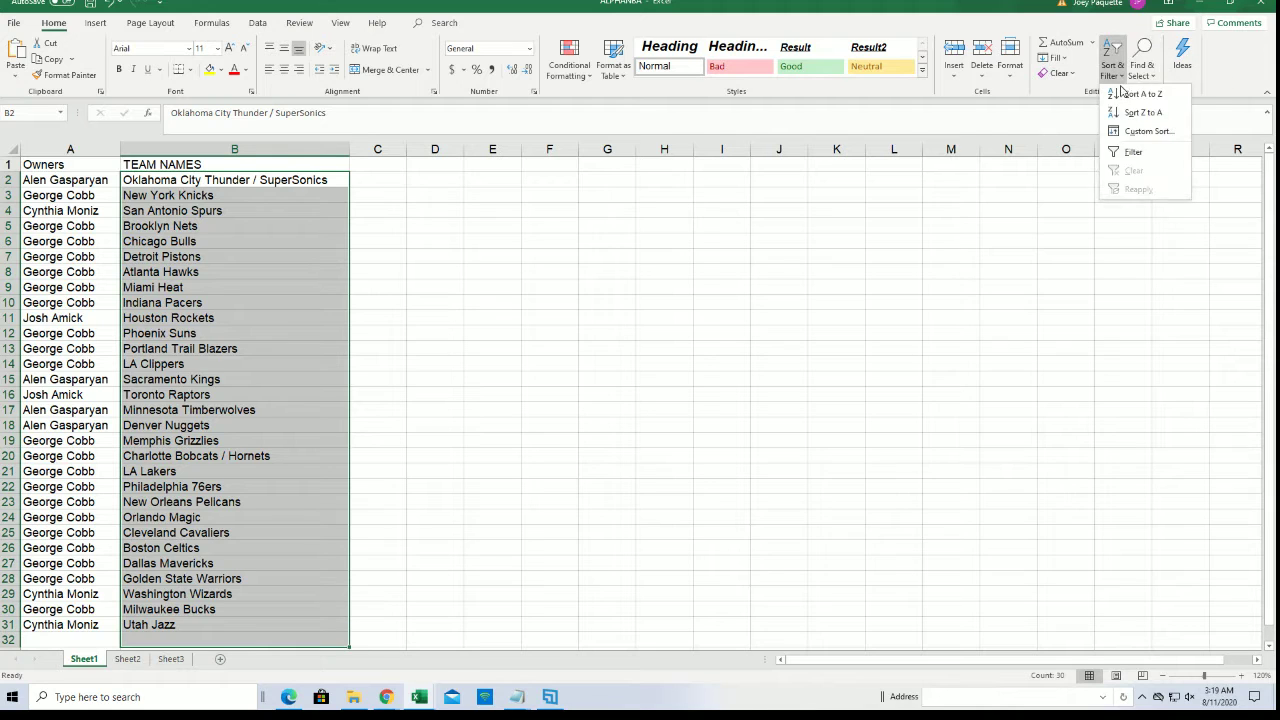
click(1130, 93)
click(1055, 372)
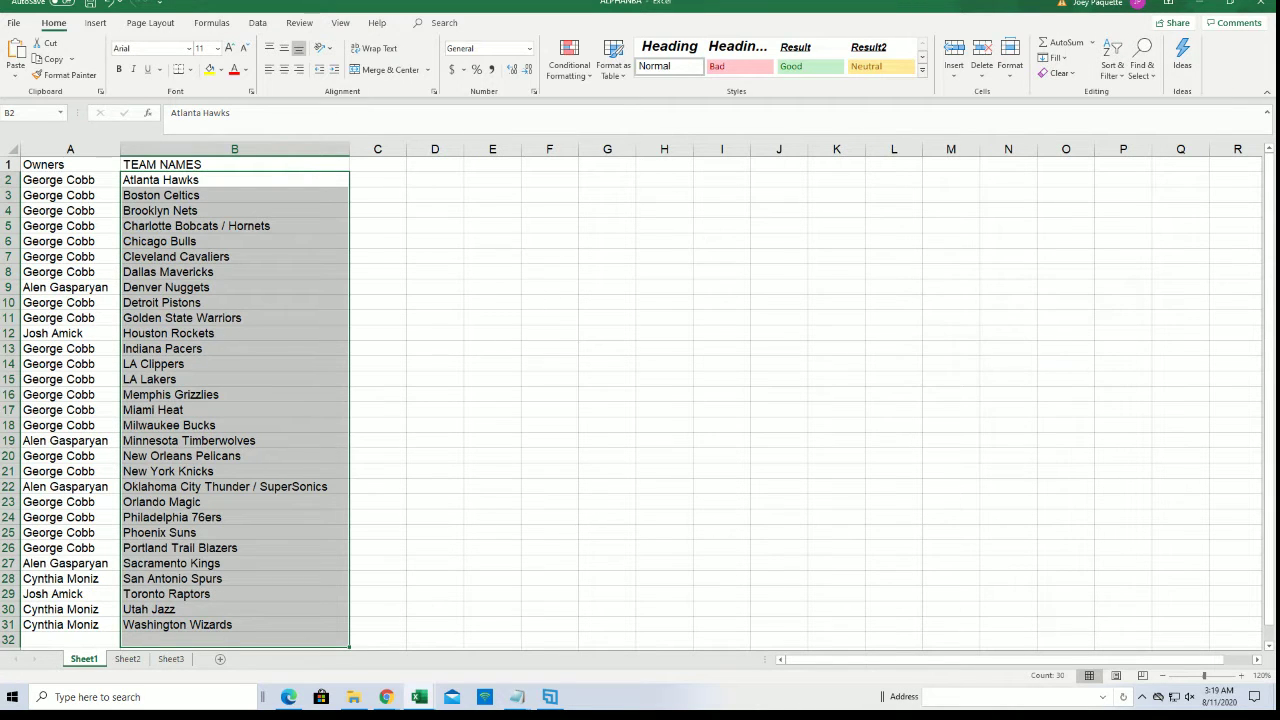